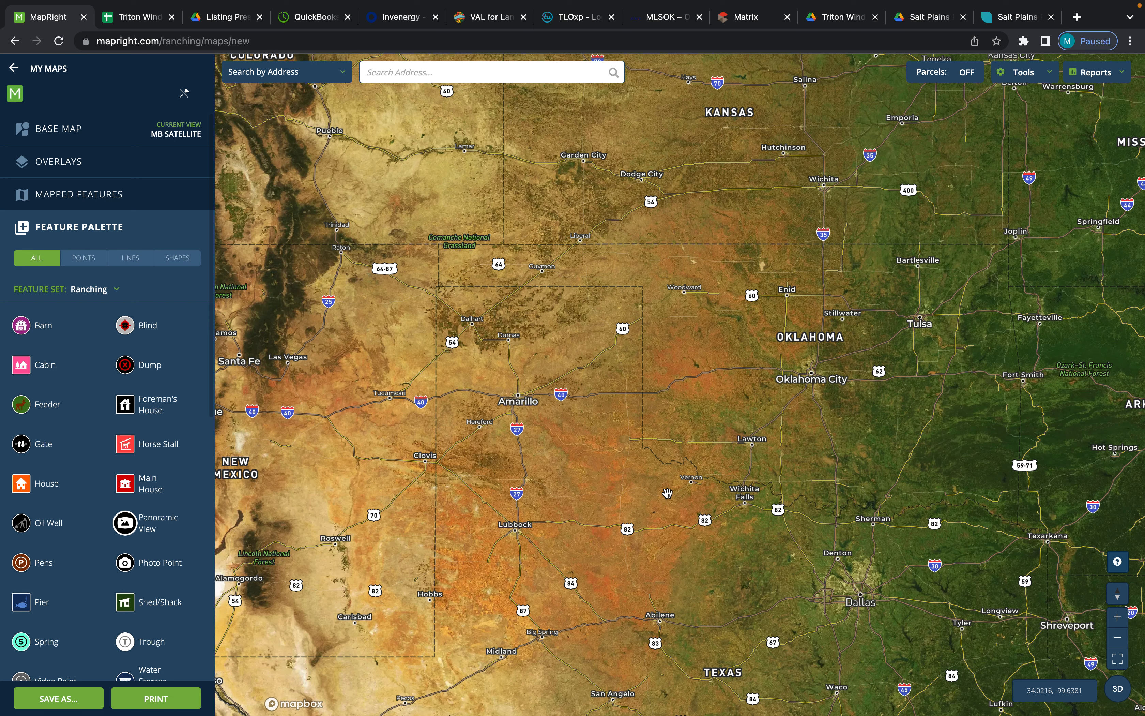
# - Look through the available map search types, including the parcel search options, keeping the search by address
pyautogui.moveTo(762, 458); pyautogui.dragTo(599, 474)
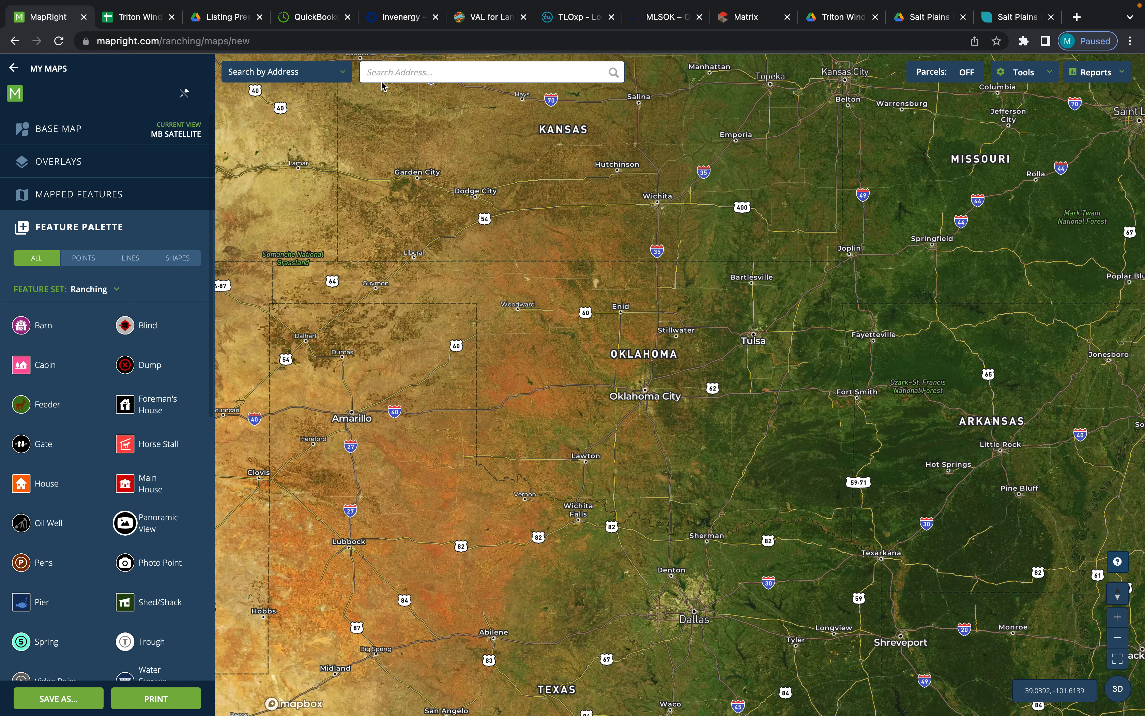
pyautogui.click(343, 76)
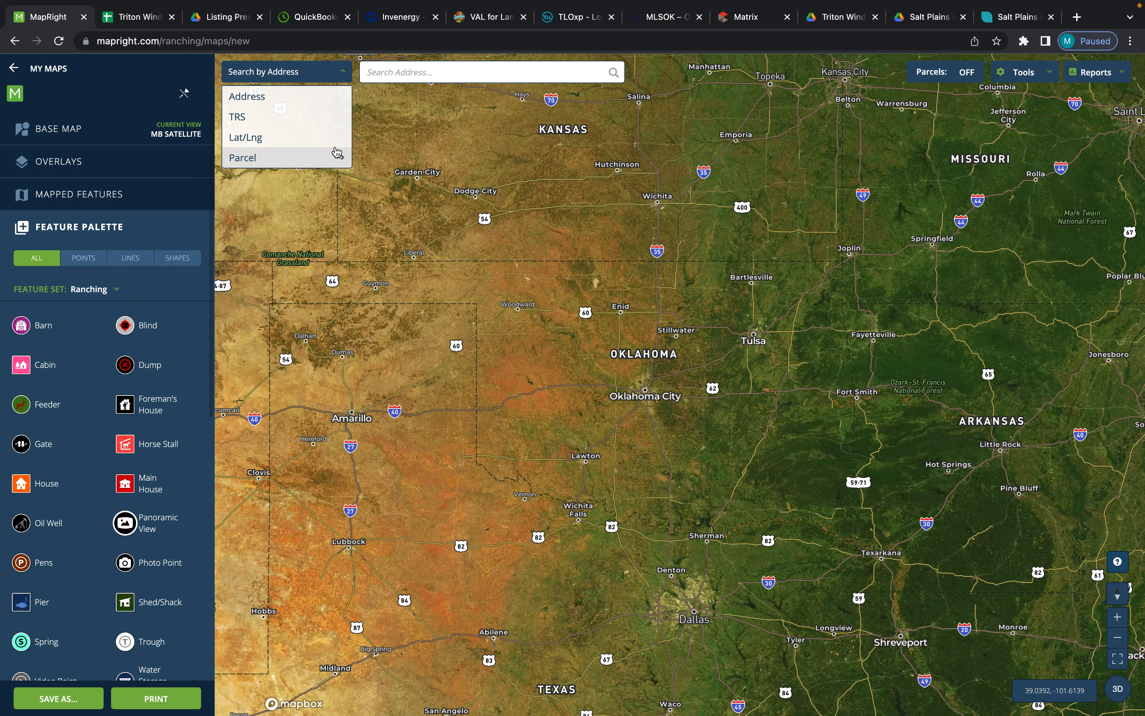
pyautogui.click(339, 159)
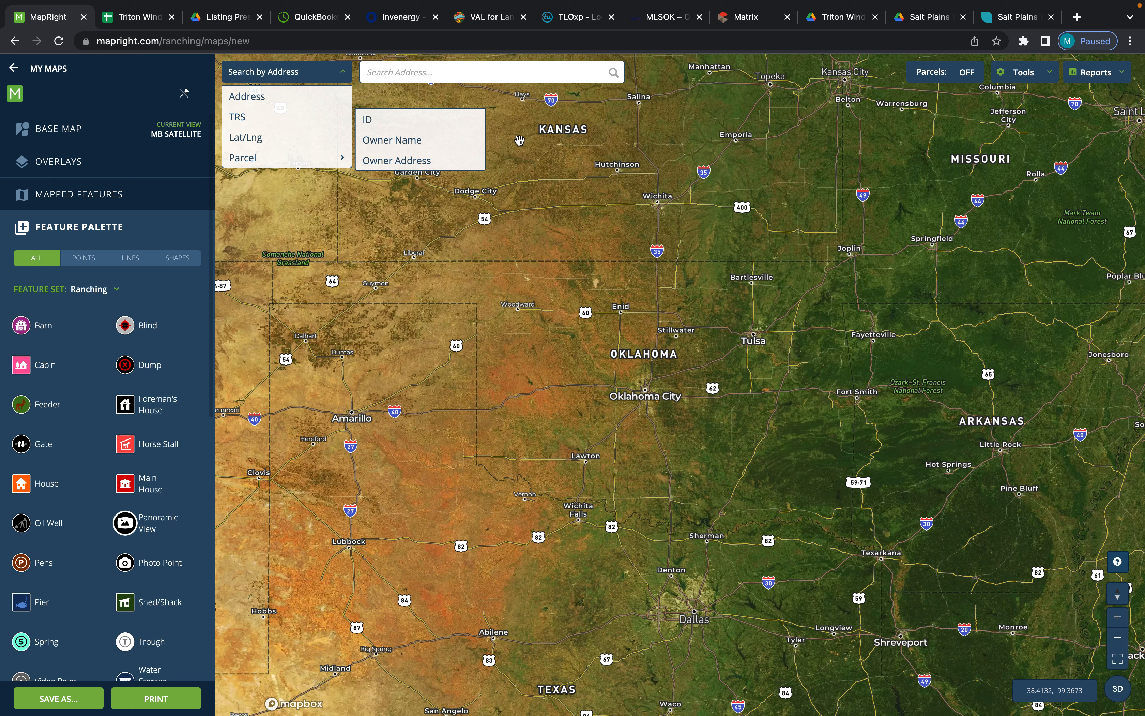
pyautogui.click(343, 74)
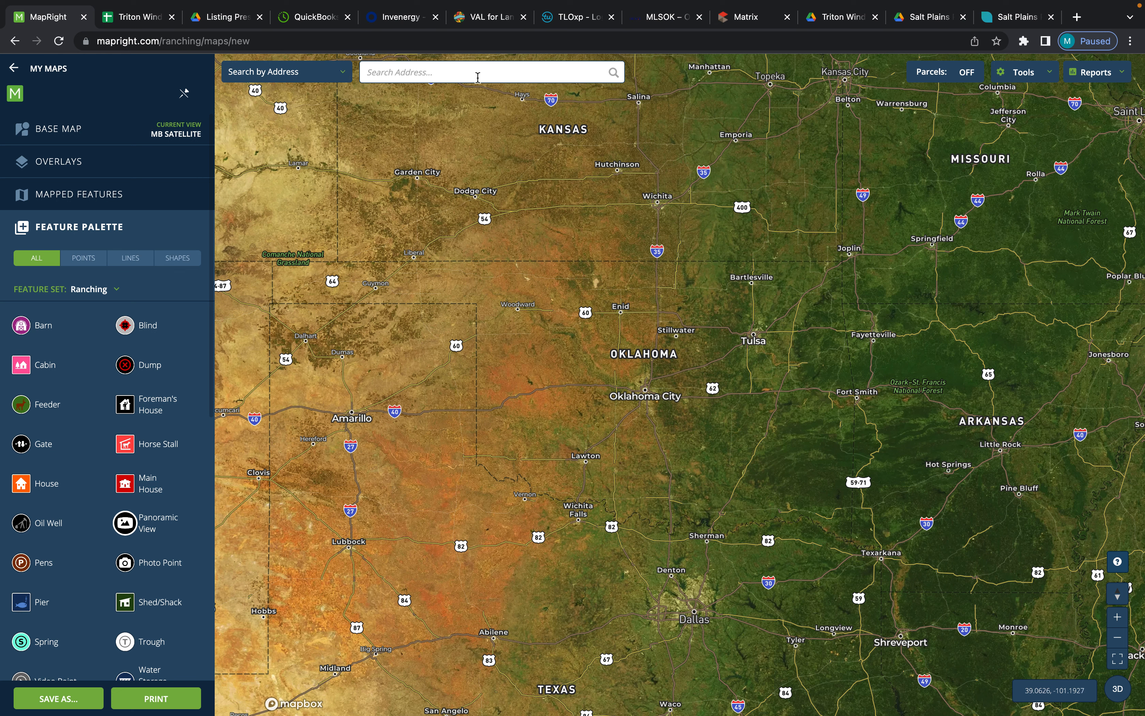
pyautogui.click(395, 81)
# - Turn on parcels and bring up the labelled parcel boundaries in the farmland east of Stillwater, Oklahoma
pyautogui.click(963, 77)
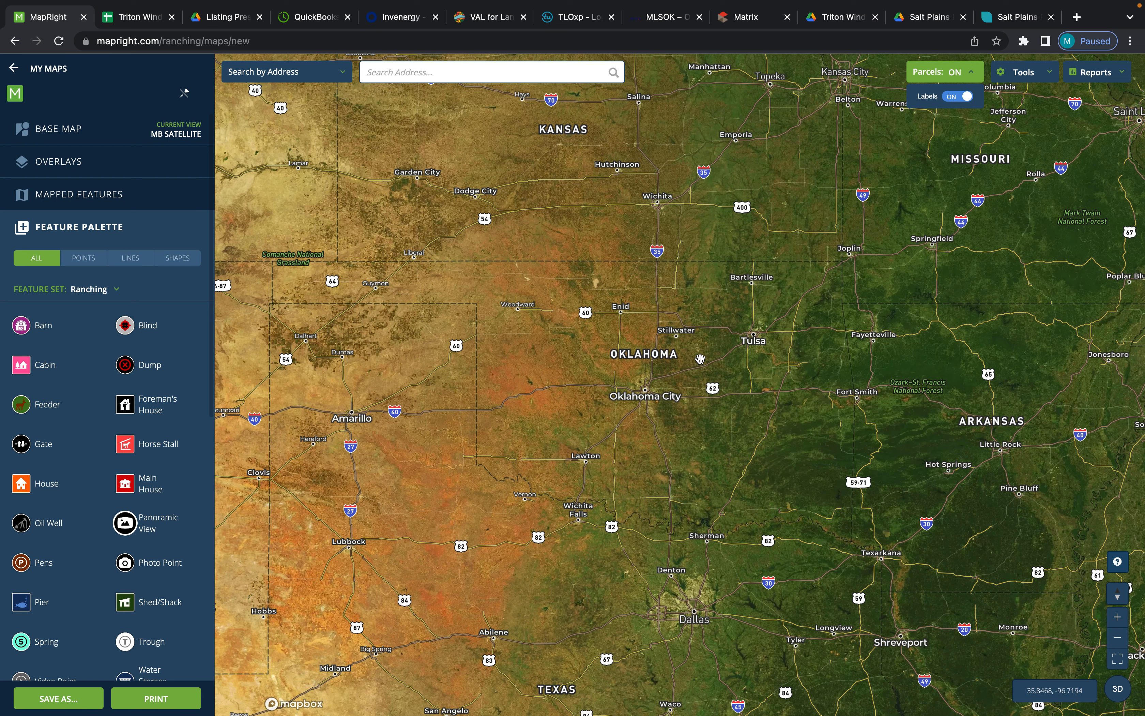
pyautogui.scroll(5, 696, 348)
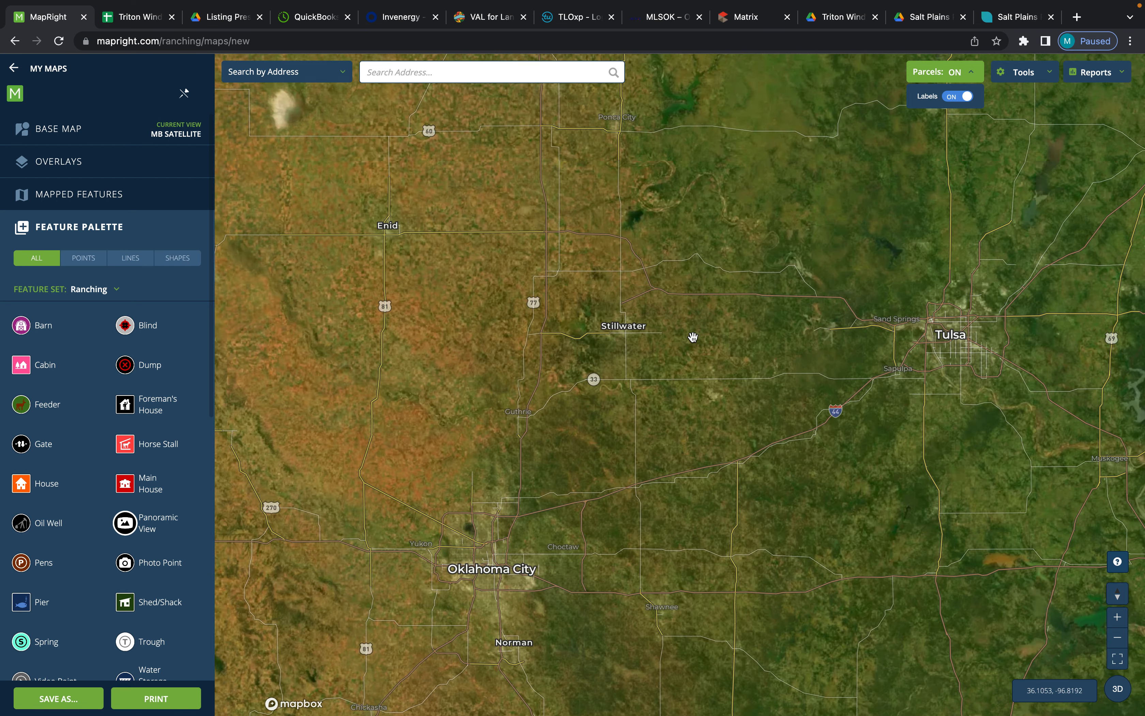
pyautogui.scroll(3, 693, 336)
pyautogui.scroll(2, 692, 329)
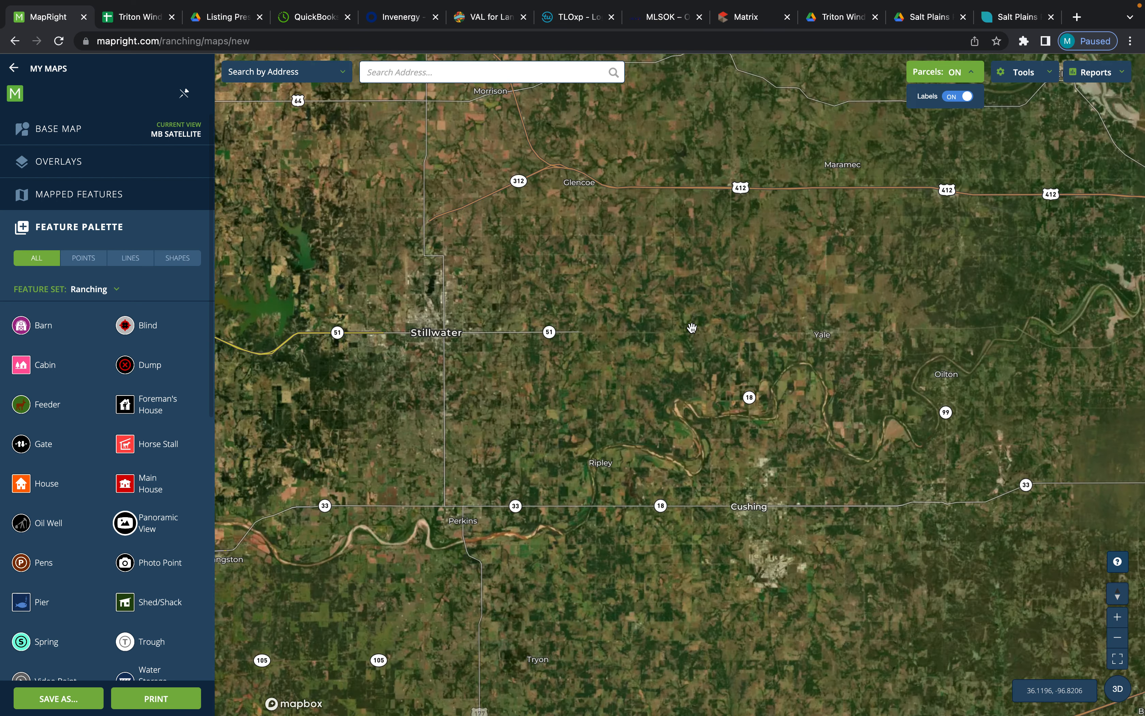
pyautogui.scroll(2, 692, 328)
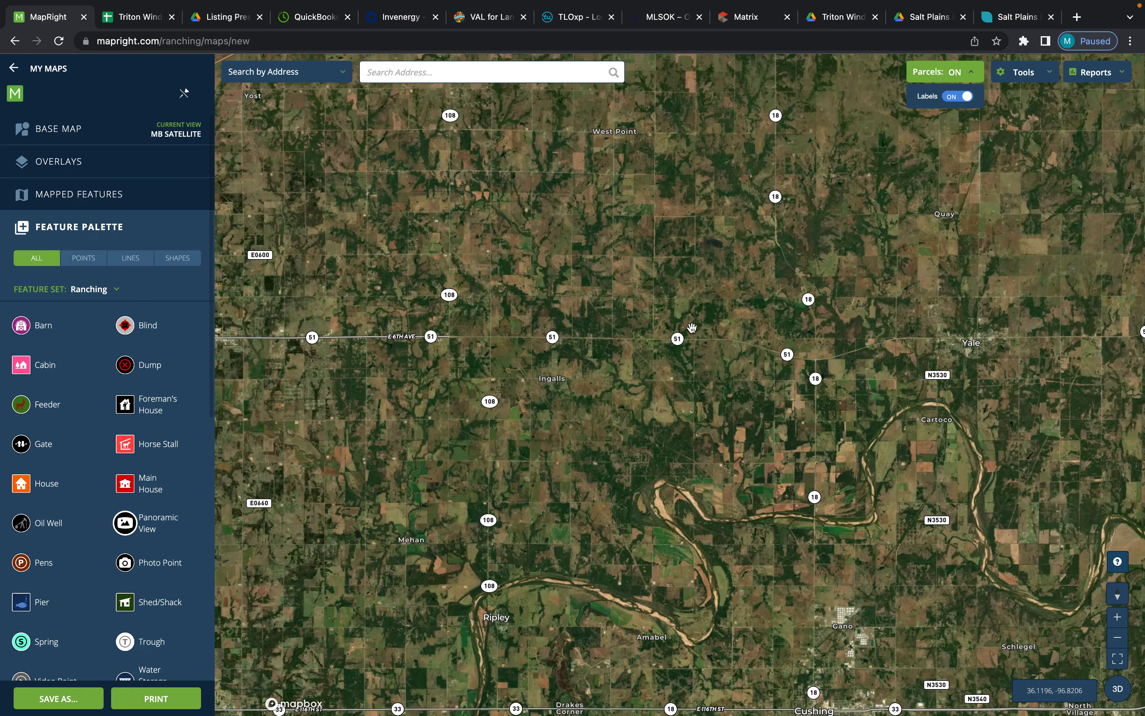
pyautogui.scroll(2, 664, 205)
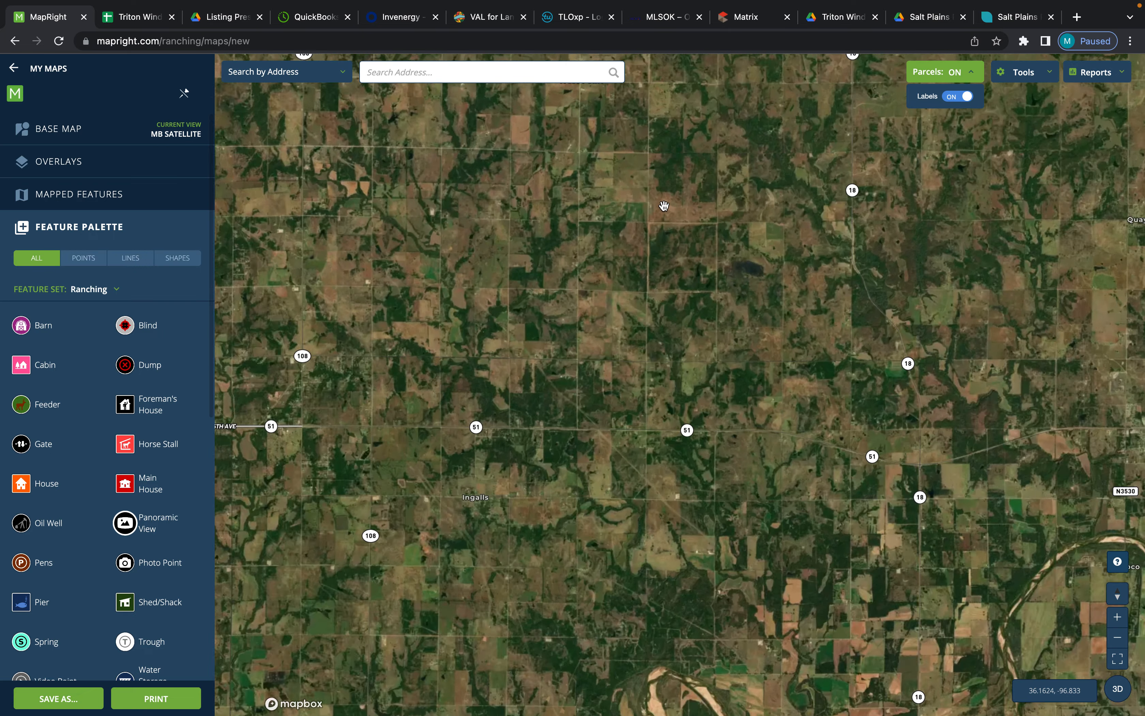
pyautogui.scroll(4, 664, 205)
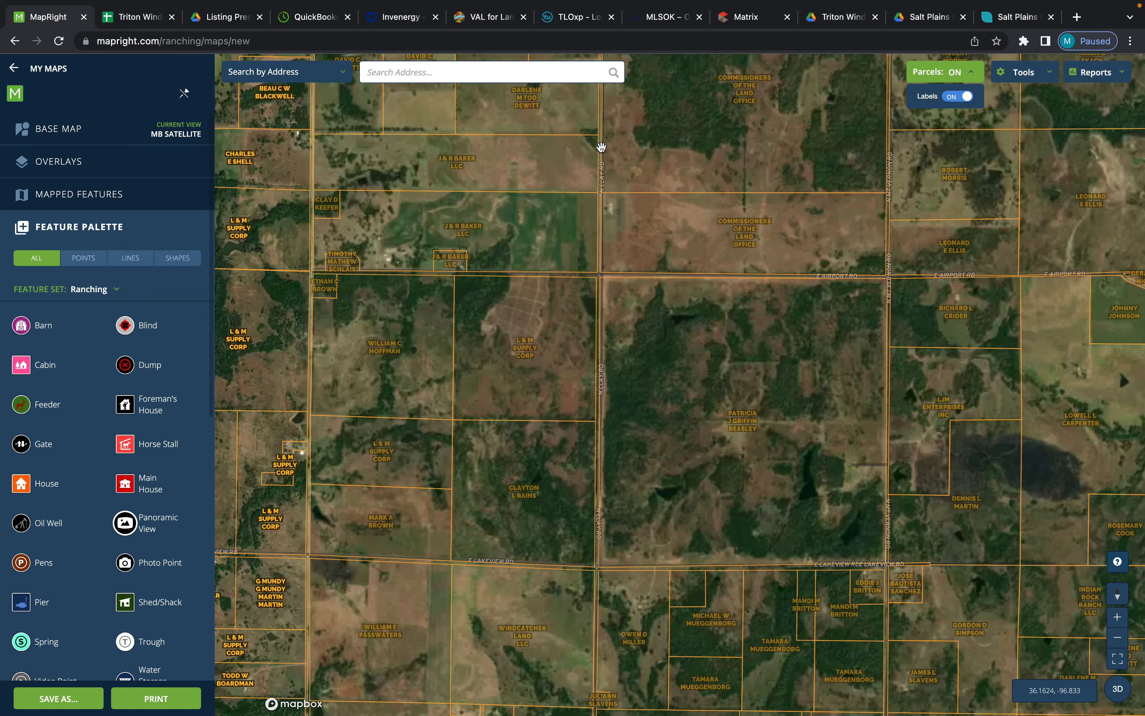
# - Select the square parcel on the east side of N Mt Vernon Rd, south of E0580 Rd, and review its parcel information
pyautogui.moveTo(601, 147); pyautogui.dragTo(647, 325)
pyautogui.moveTo(742, 225); pyautogui.dragTo(658, 338)
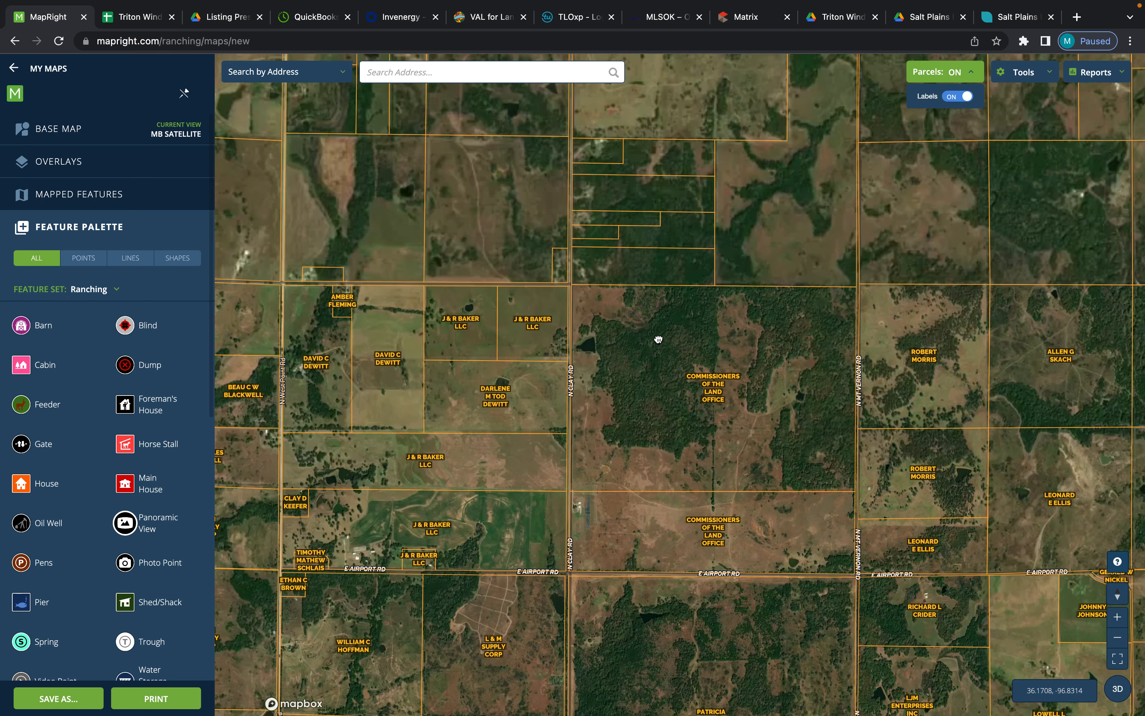
pyautogui.moveTo(856, 340); pyautogui.dragTo(545, 310)
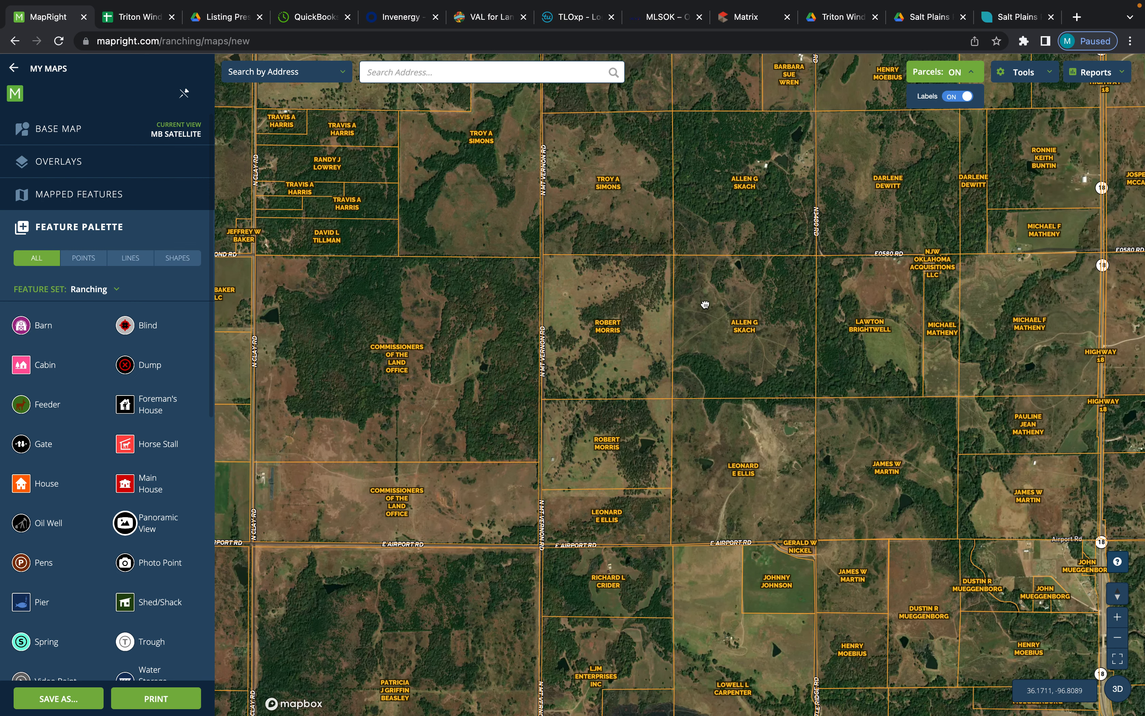
pyautogui.moveTo(705, 304); pyautogui.dragTo(798, 262)
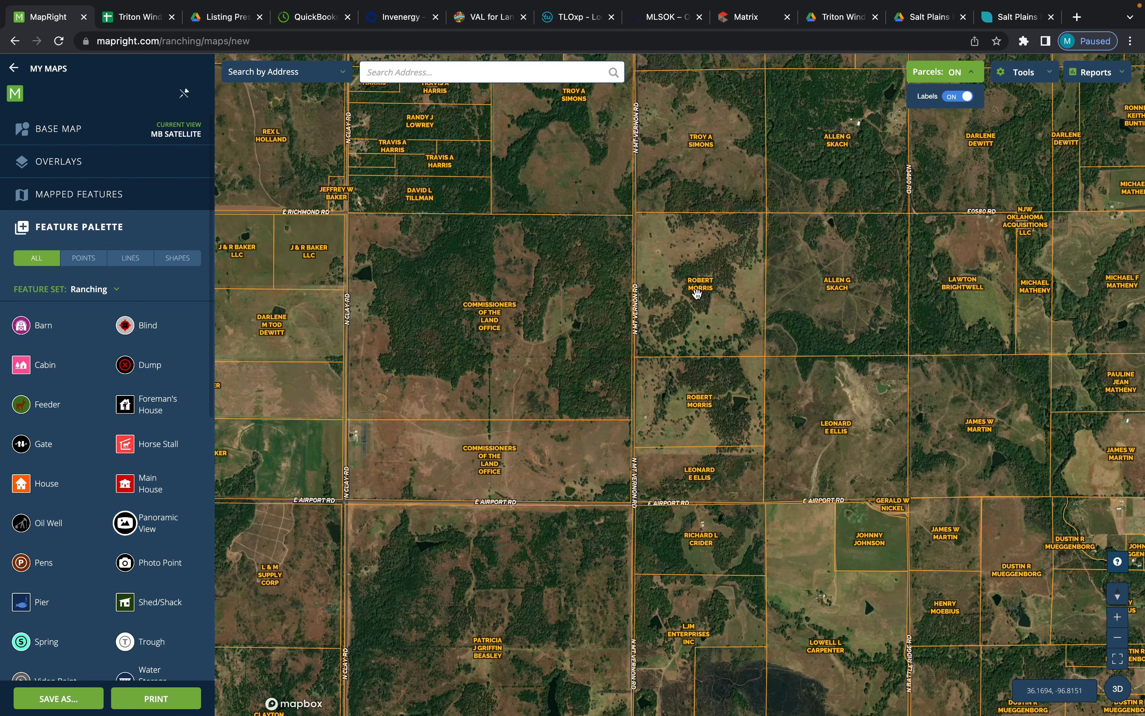
pyautogui.scroll(5, 697, 293)
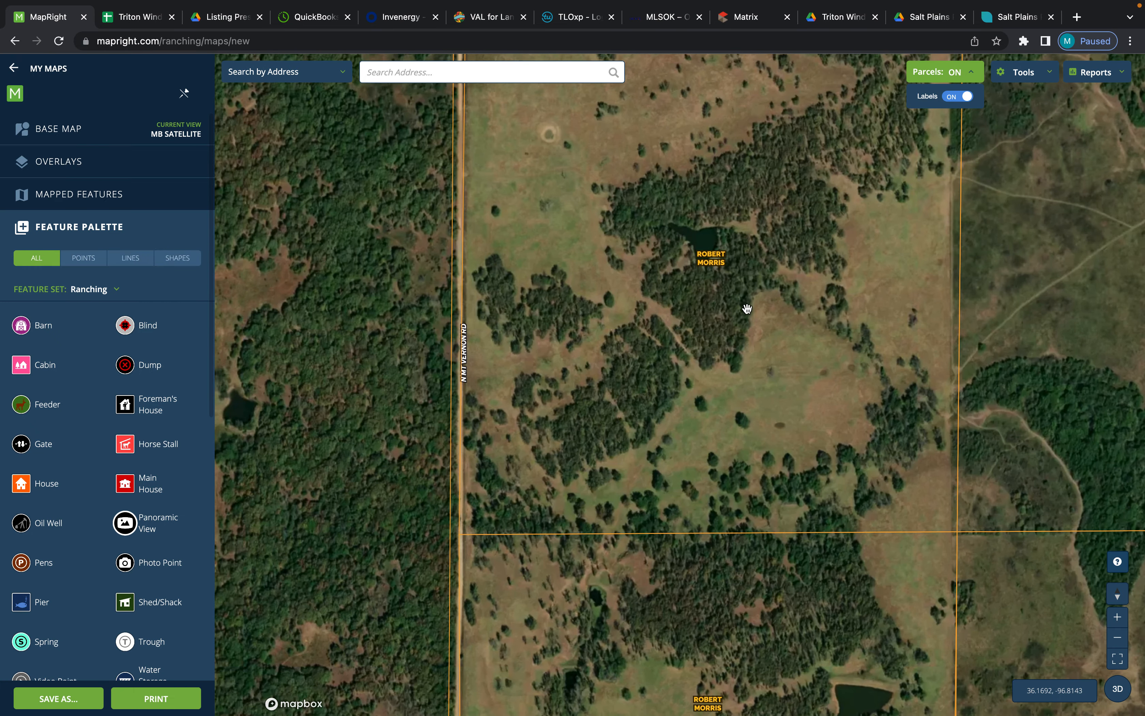
pyautogui.moveTo(747, 308); pyautogui.dragTo(690, 411)
pyautogui.scroll(-2, 690, 412)
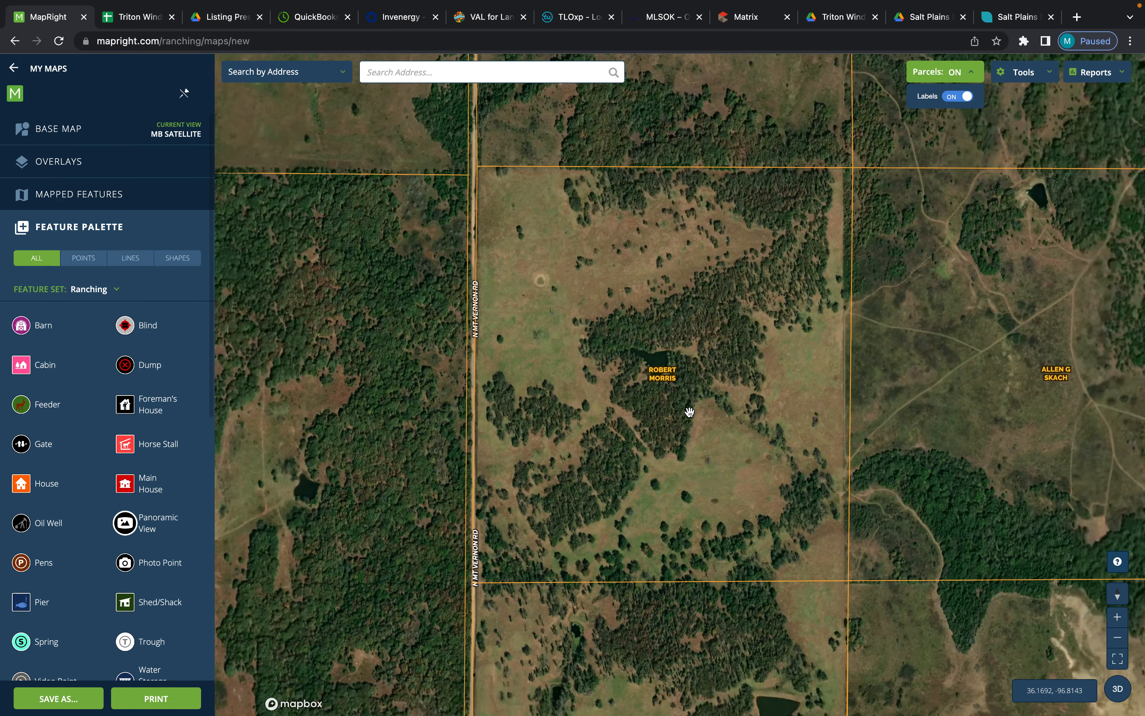
pyautogui.scroll(-1, 690, 412)
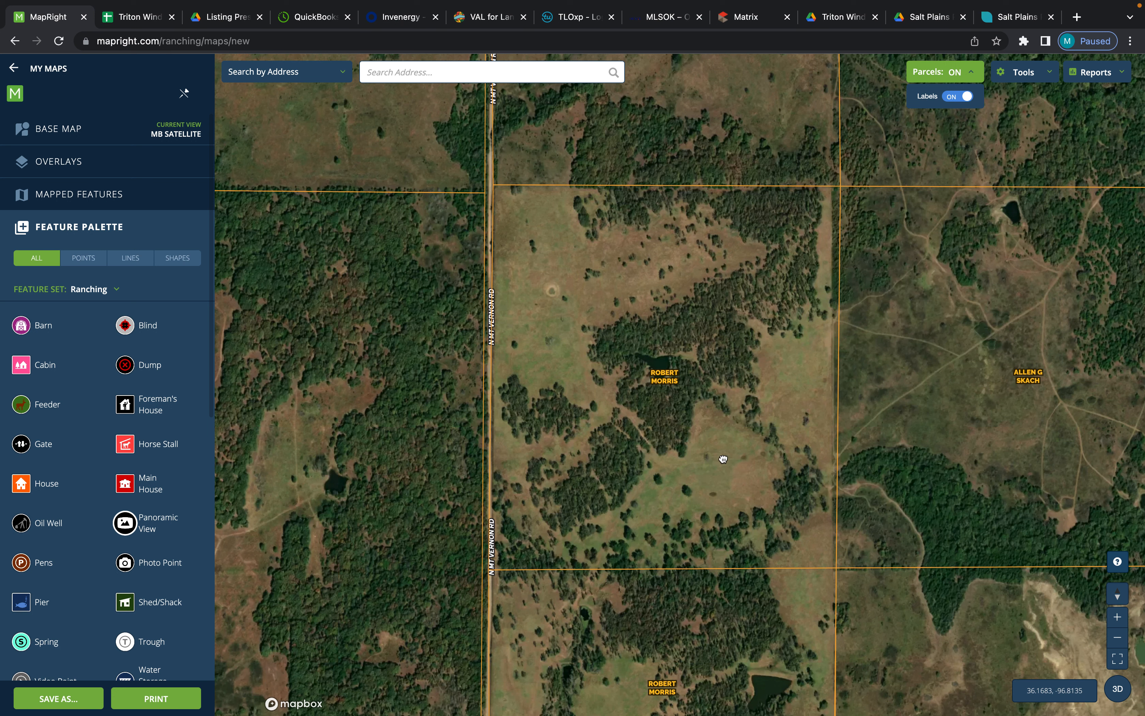
pyautogui.click(724, 459)
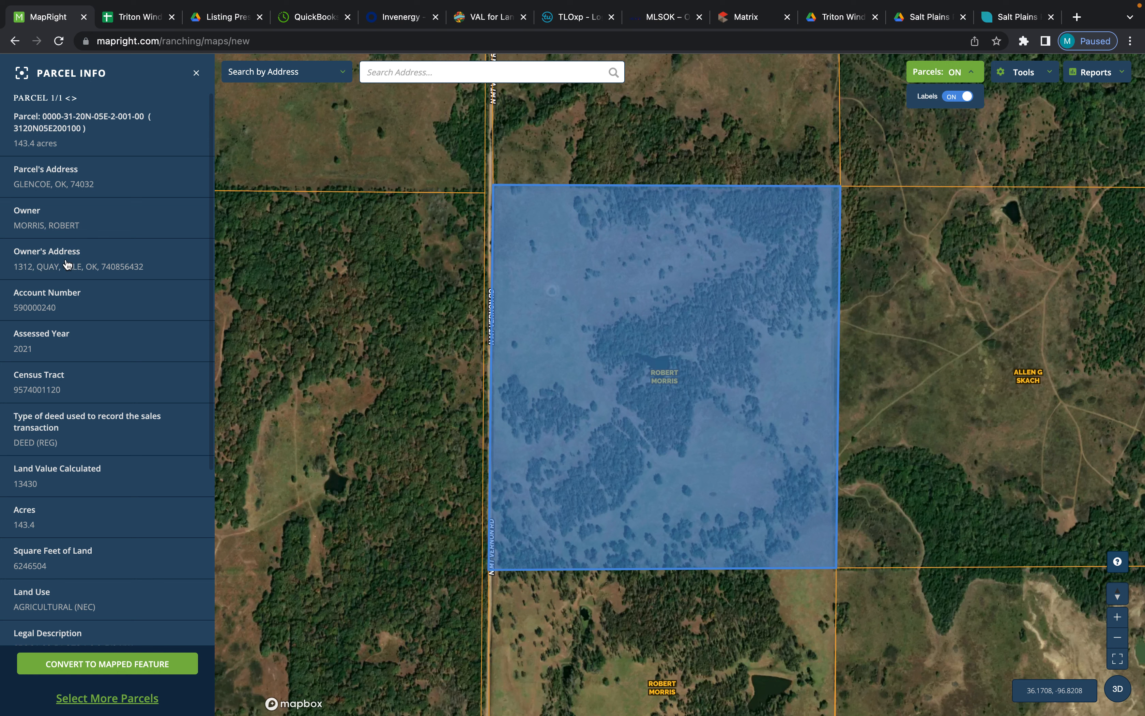
pyautogui.scroll(-5, 110, 419)
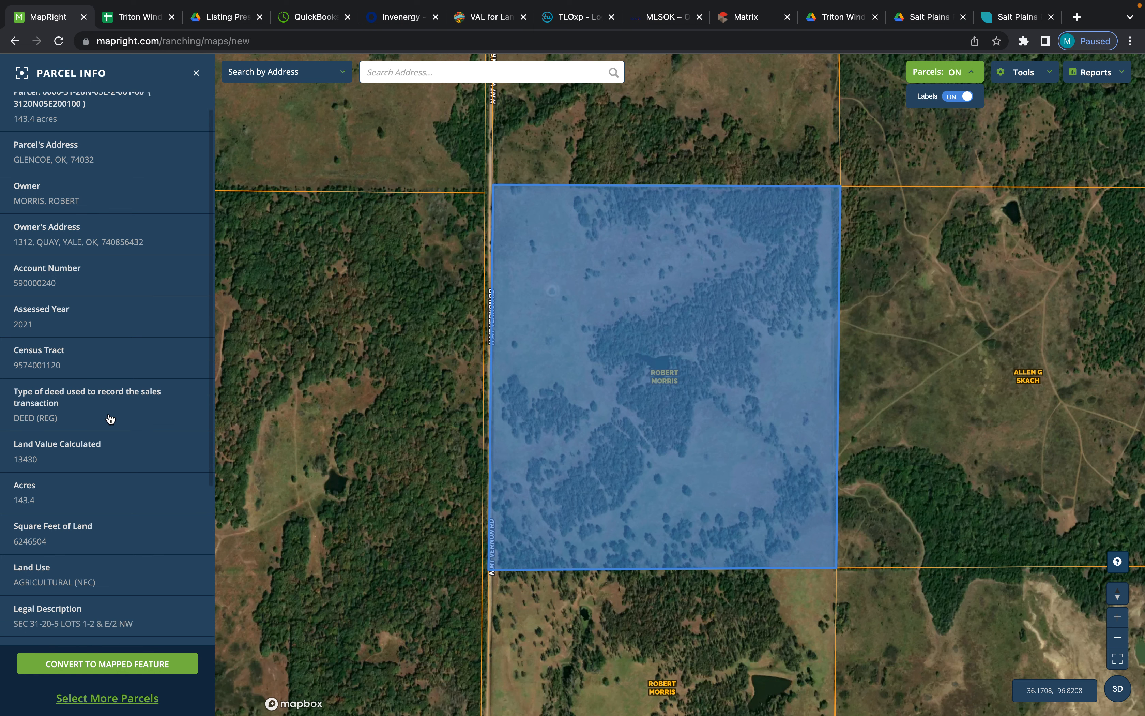
pyautogui.scroll(-4, 110, 419)
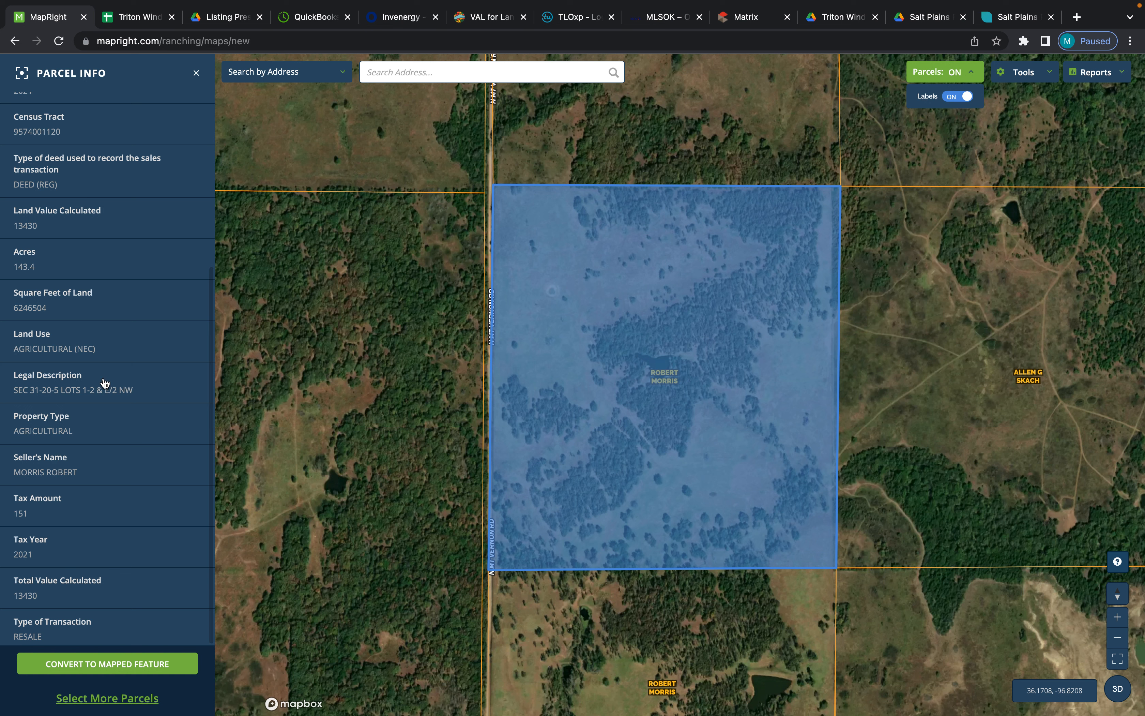
pyautogui.scroll(5, 105, 382)
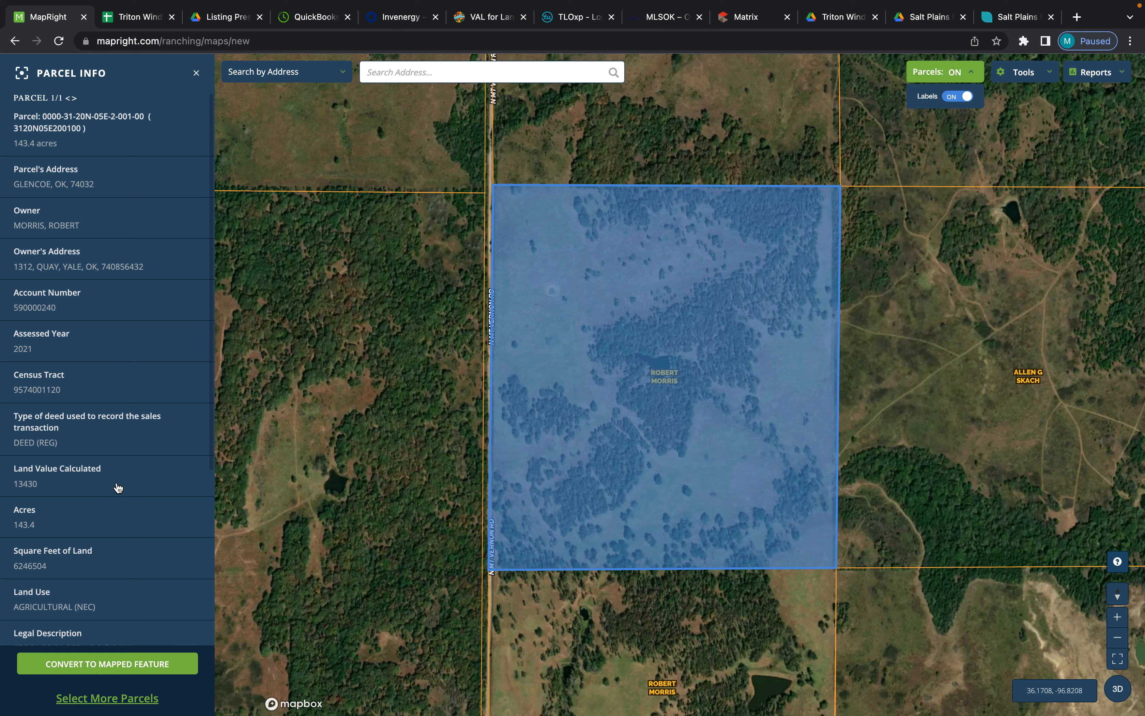
pyautogui.scroll(-5, 118, 480)
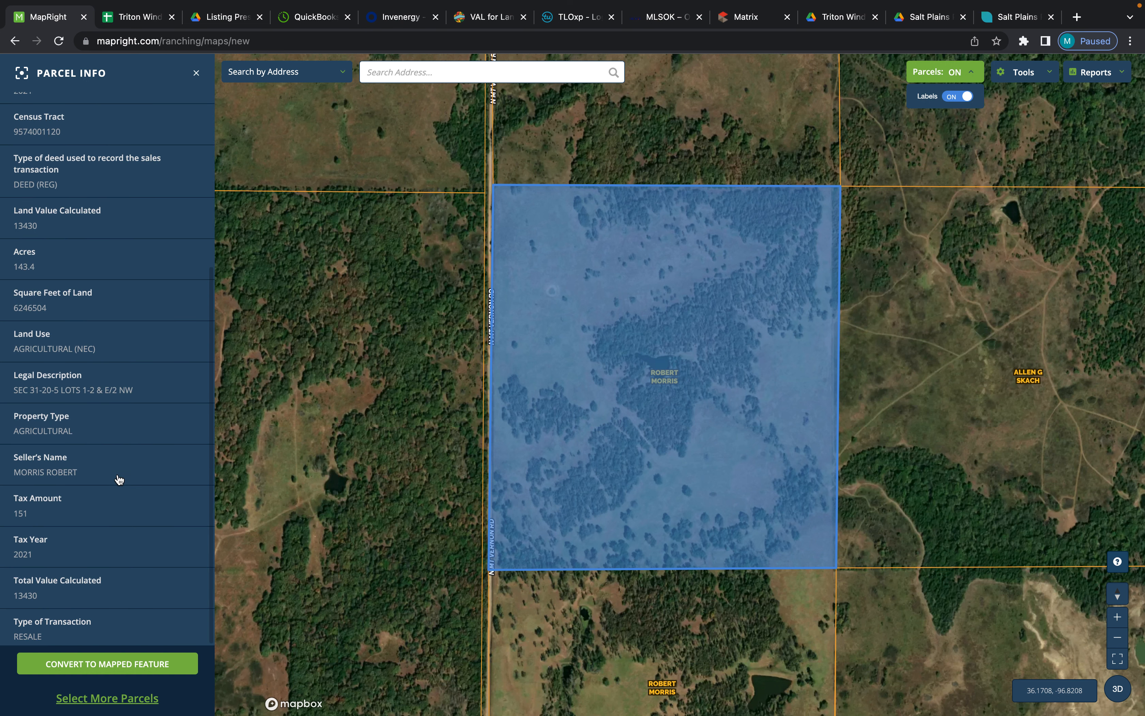
# - Convert the selected parcel to a mapped feature using the dashed red Boundary feature type
pyautogui.click(97, 668)
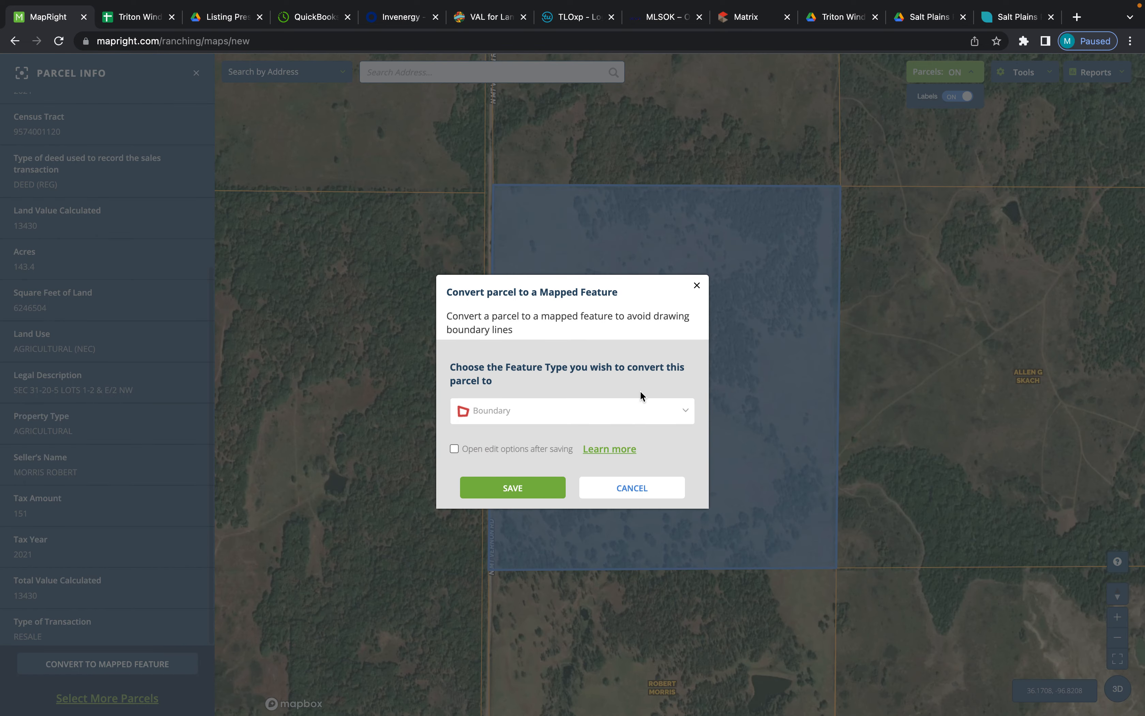
pyautogui.click(686, 417)
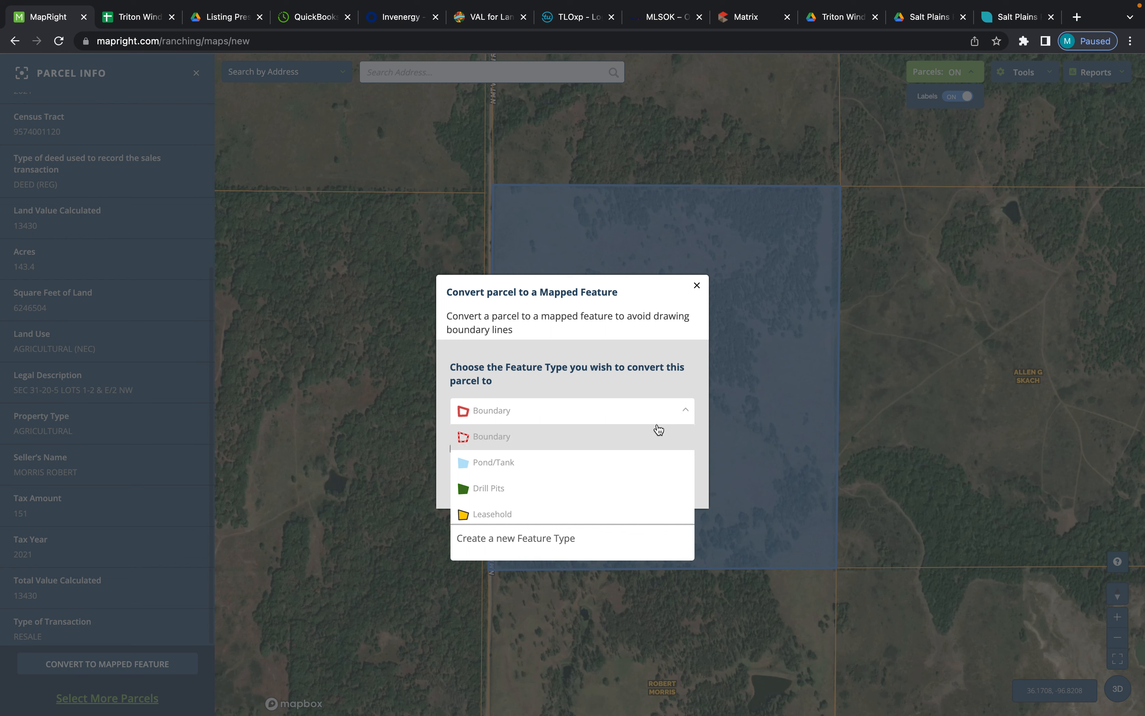
pyautogui.click(503, 445)
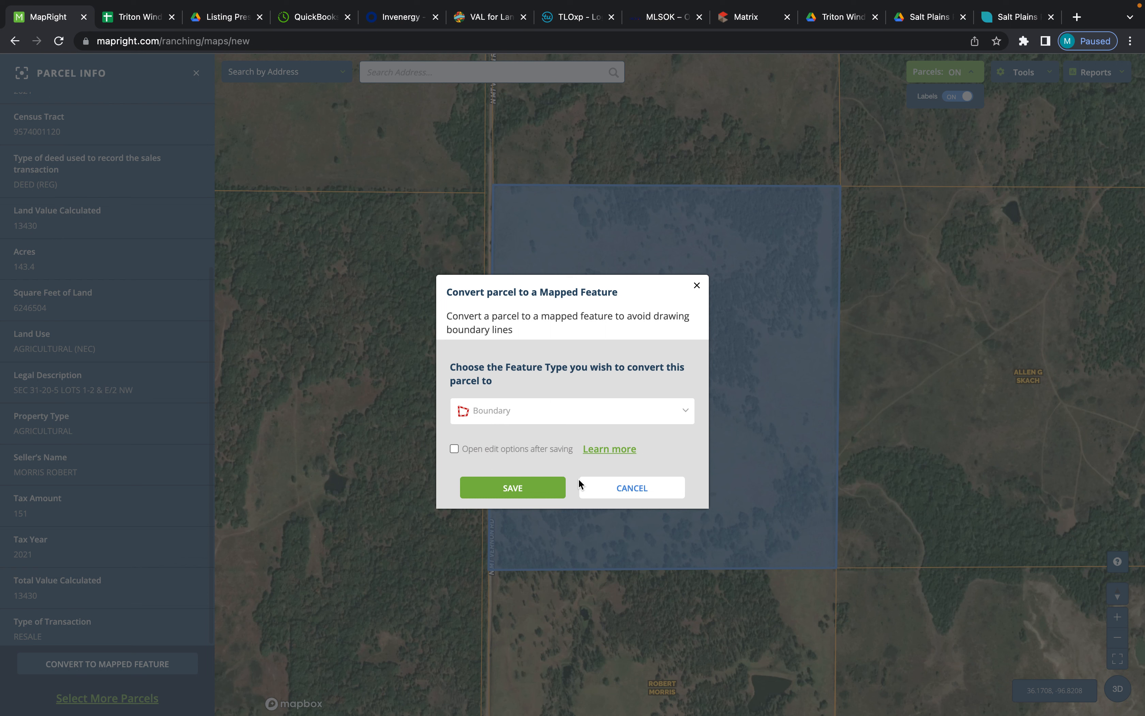
pyautogui.click(504, 412)
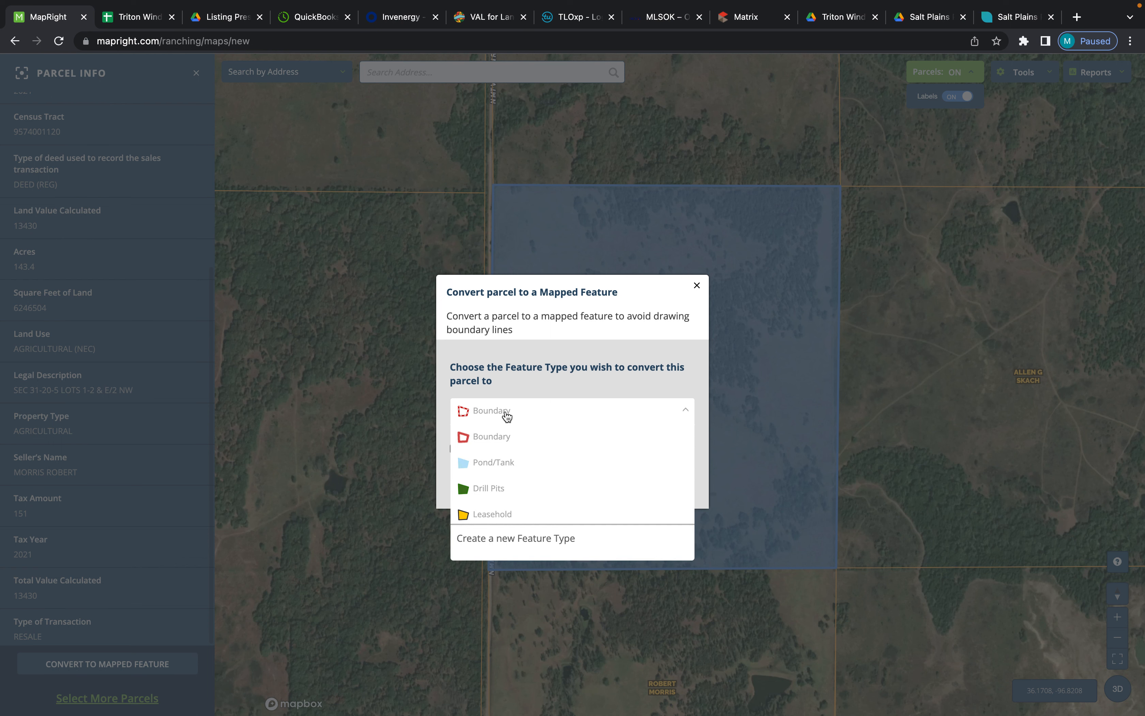
pyautogui.click(508, 416)
pyautogui.click(529, 486)
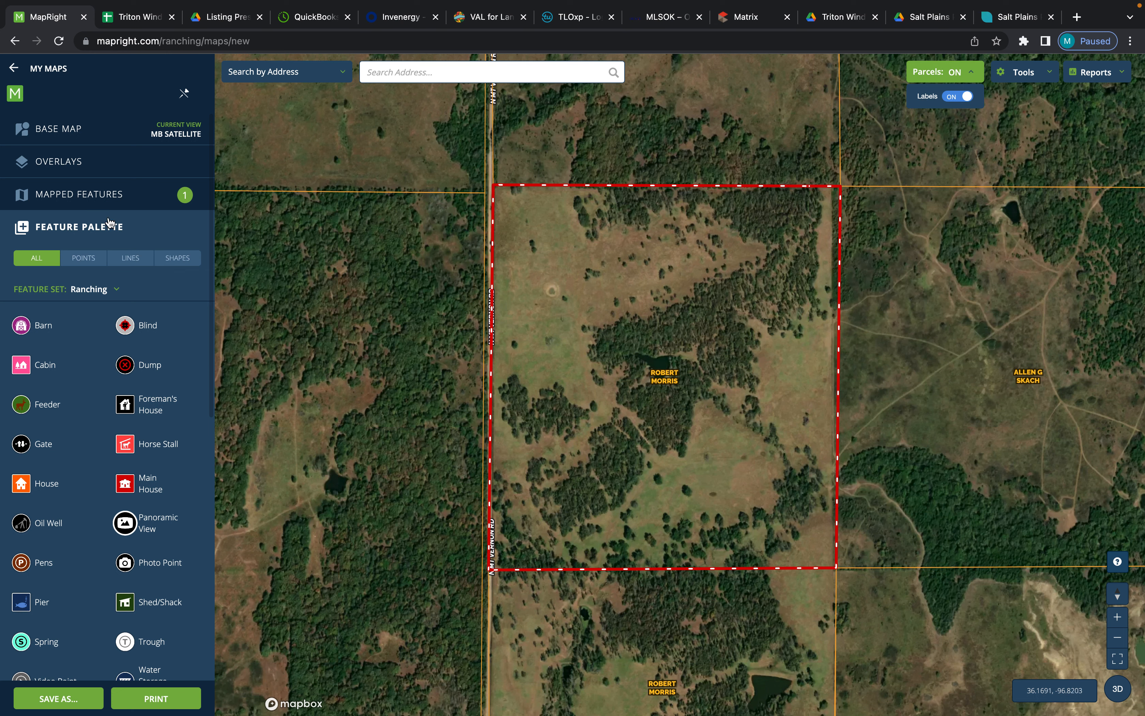
# - Preview the Modern Topo, Street and Google base maps over the bounded parcel, and return to MB Satellite
pyautogui.click(63, 139)
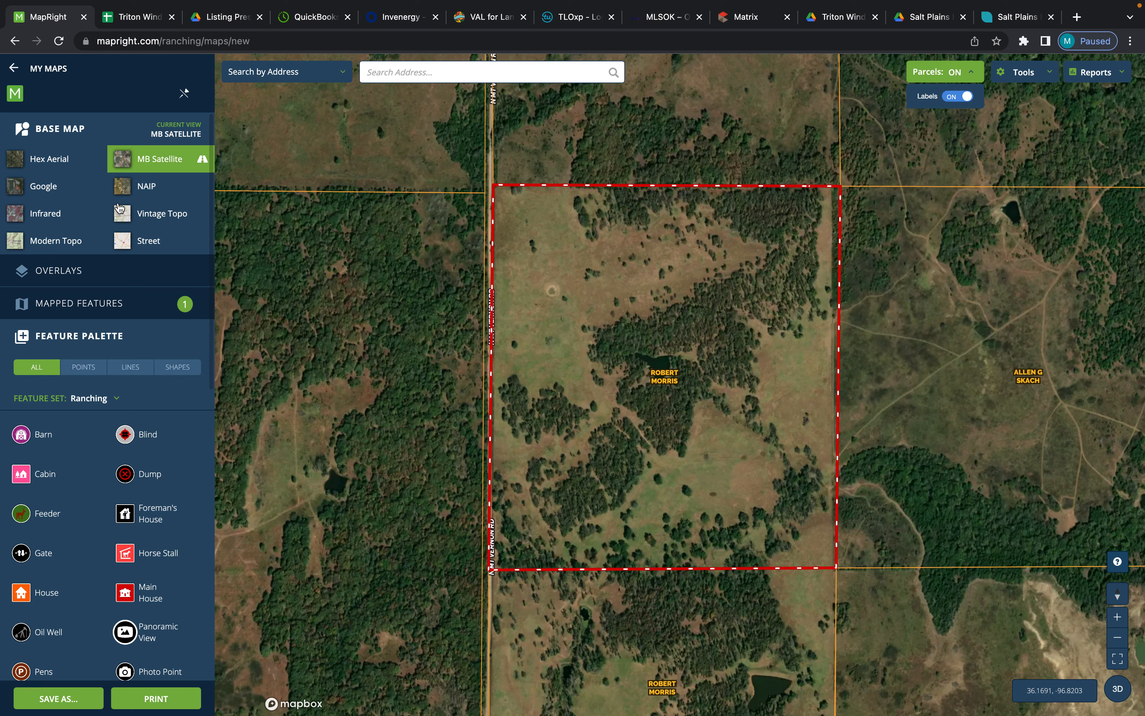
pyautogui.click(74, 246)
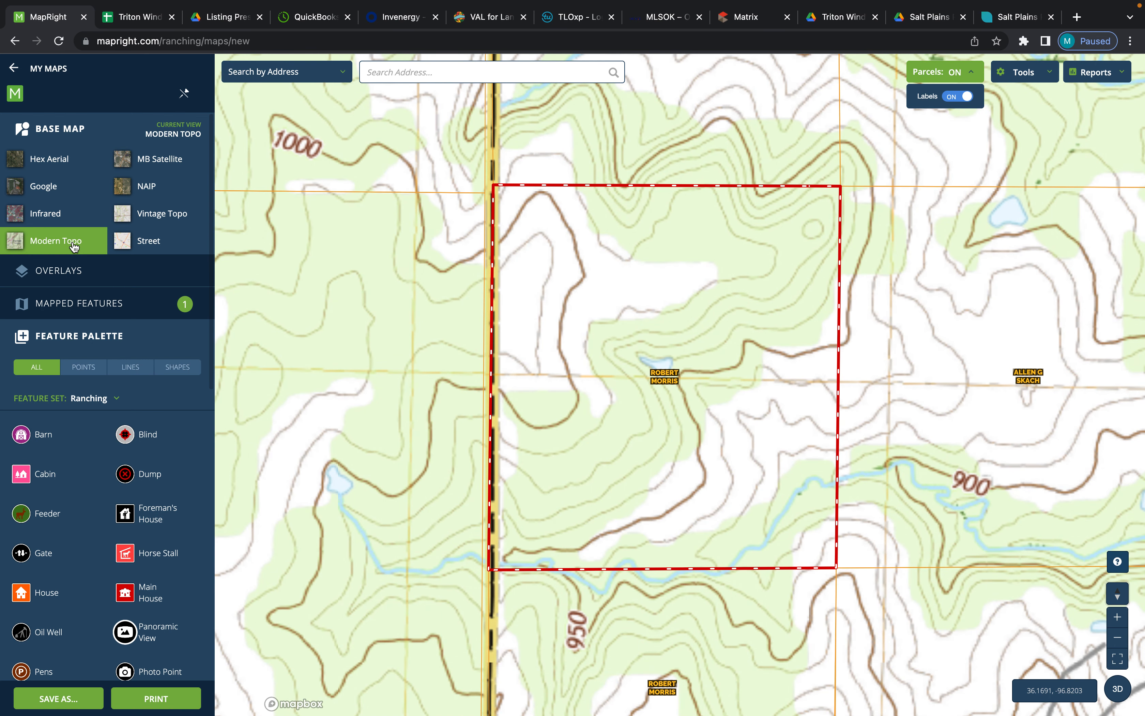
pyautogui.click(123, 247)
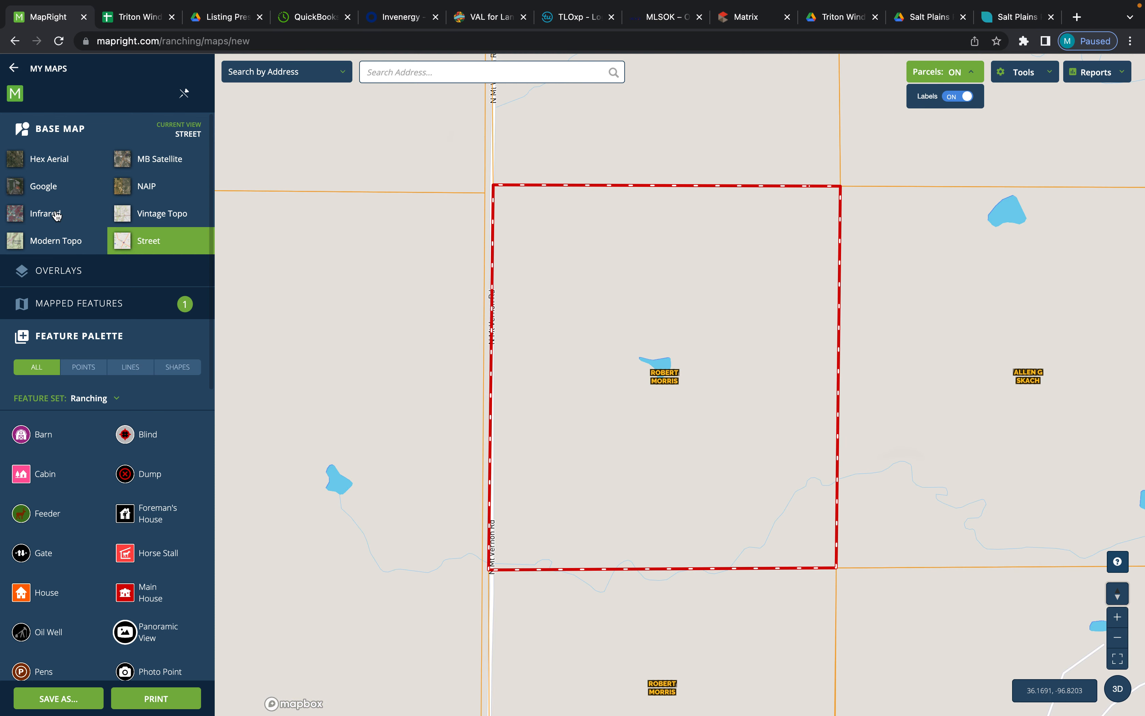
pyautogui.click(48, 191)
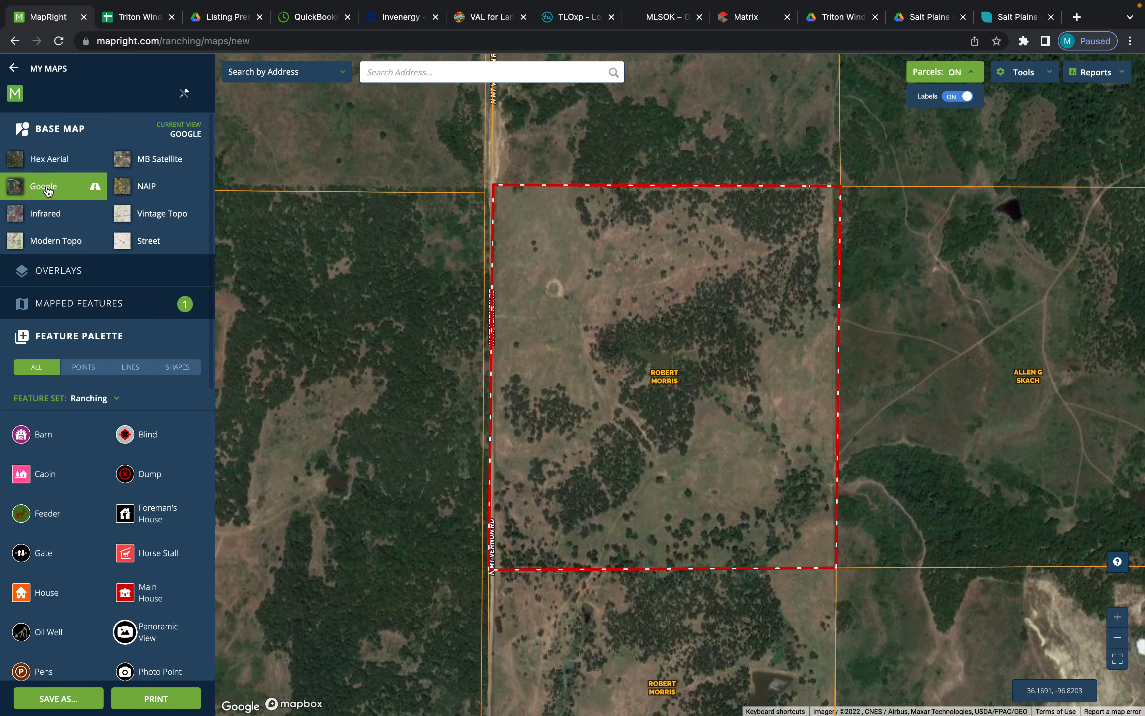
pyautogui.click(135, 168)
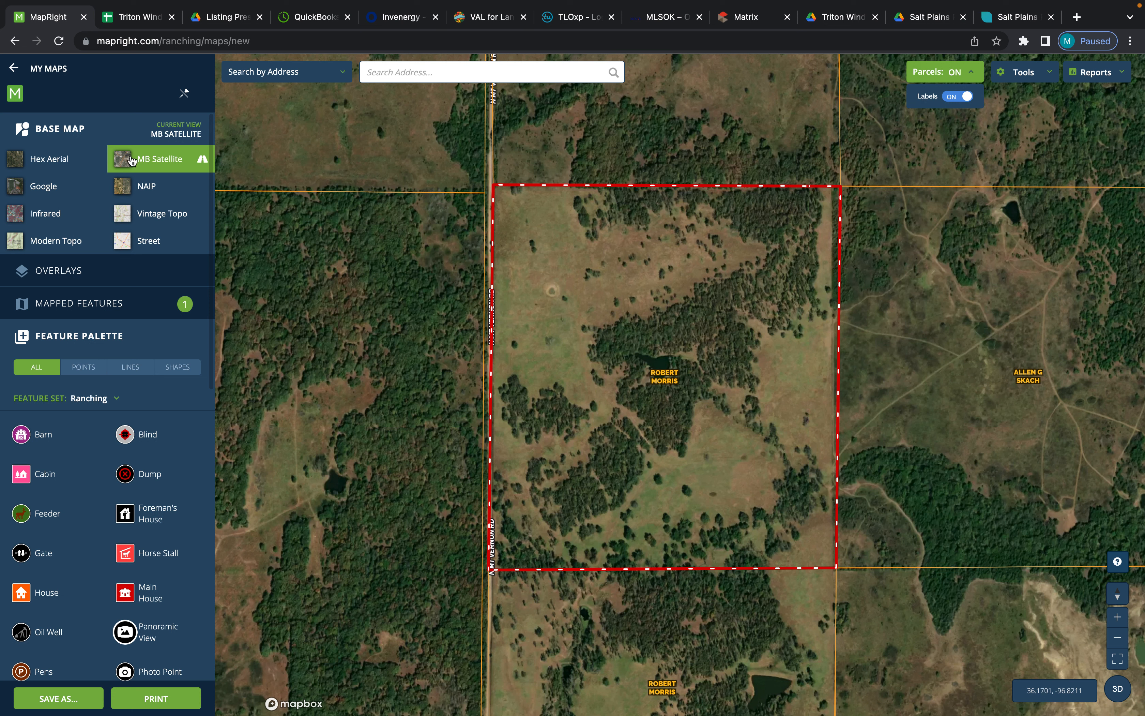
# - Browse the available overlays, show FEMA Floodplain around the bounded parcel to inspect the surrounding flood zones, and hide it again
pyautogui.click(74, 276)
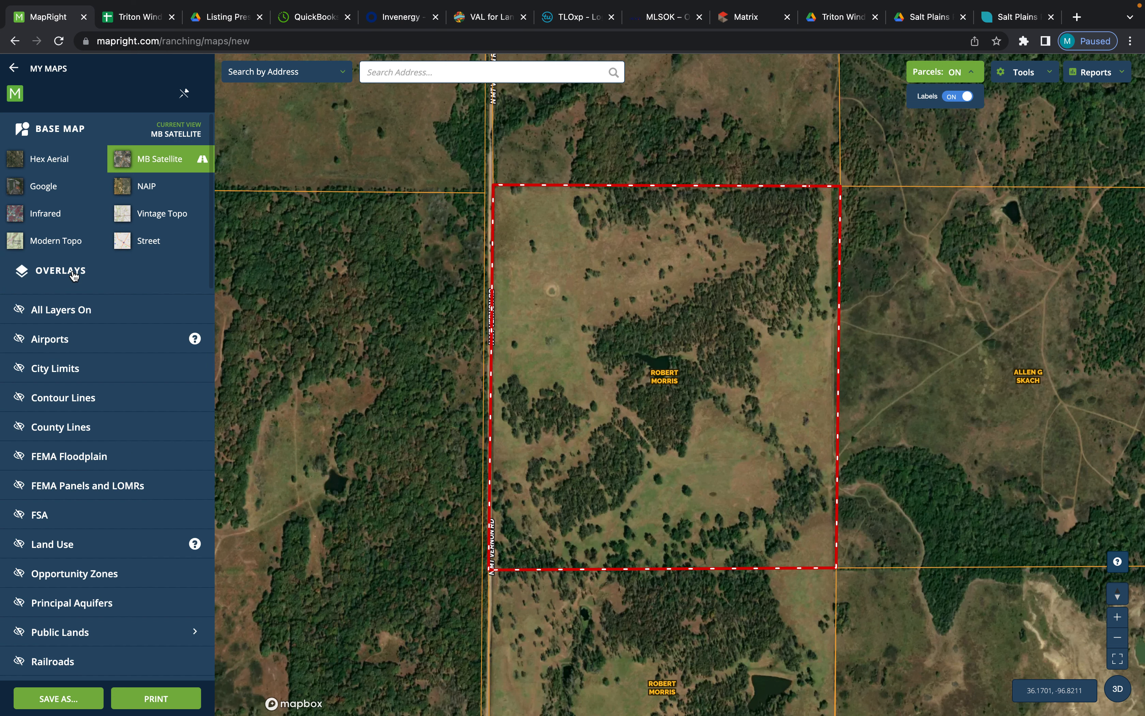
pyautogui.scroll(-3, 138, 396)
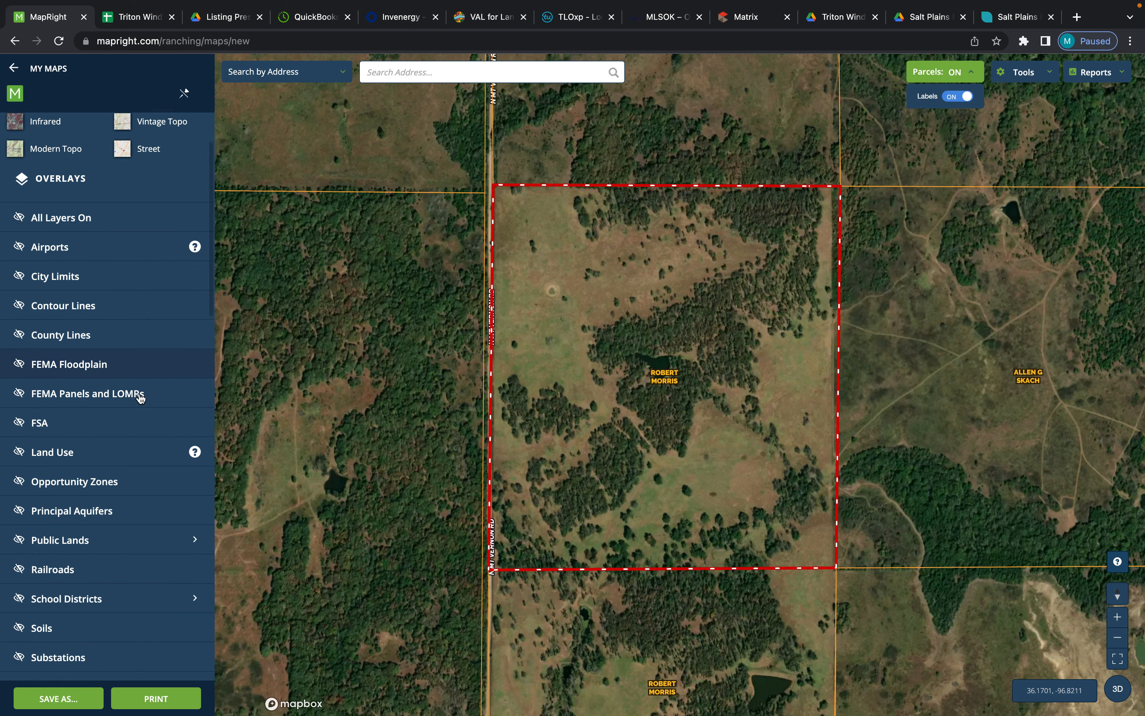
pyautogui.scroll(-4, 141, 398)
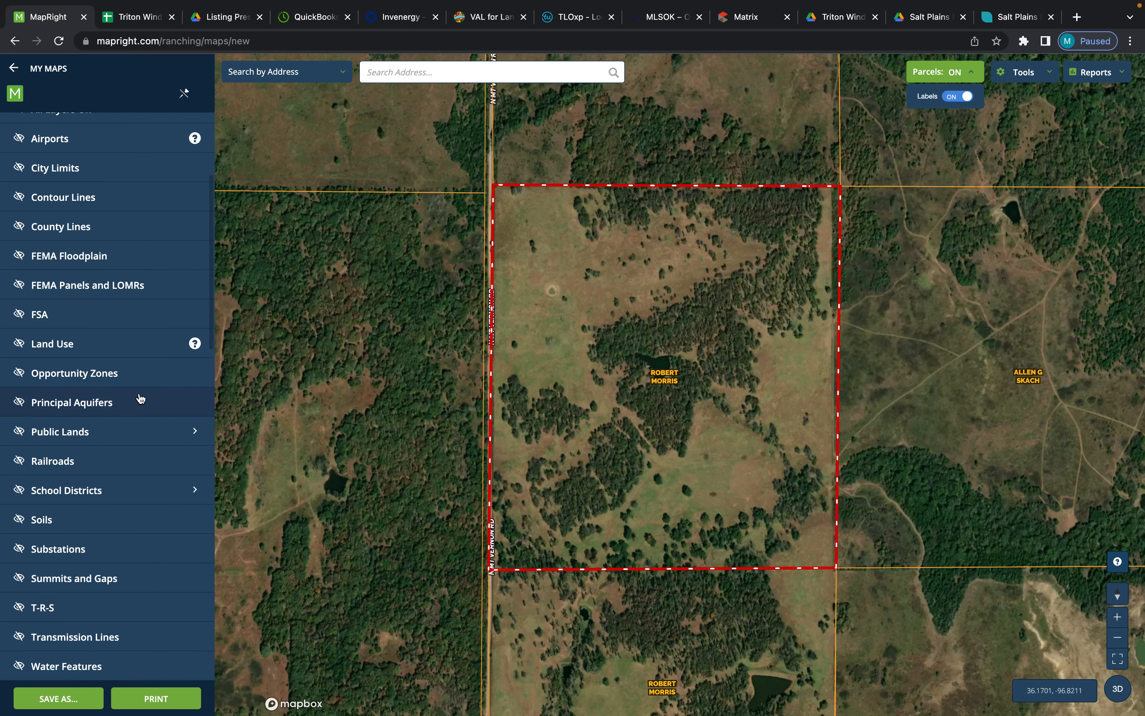
pyautogui.scroll(1, 132, 189)
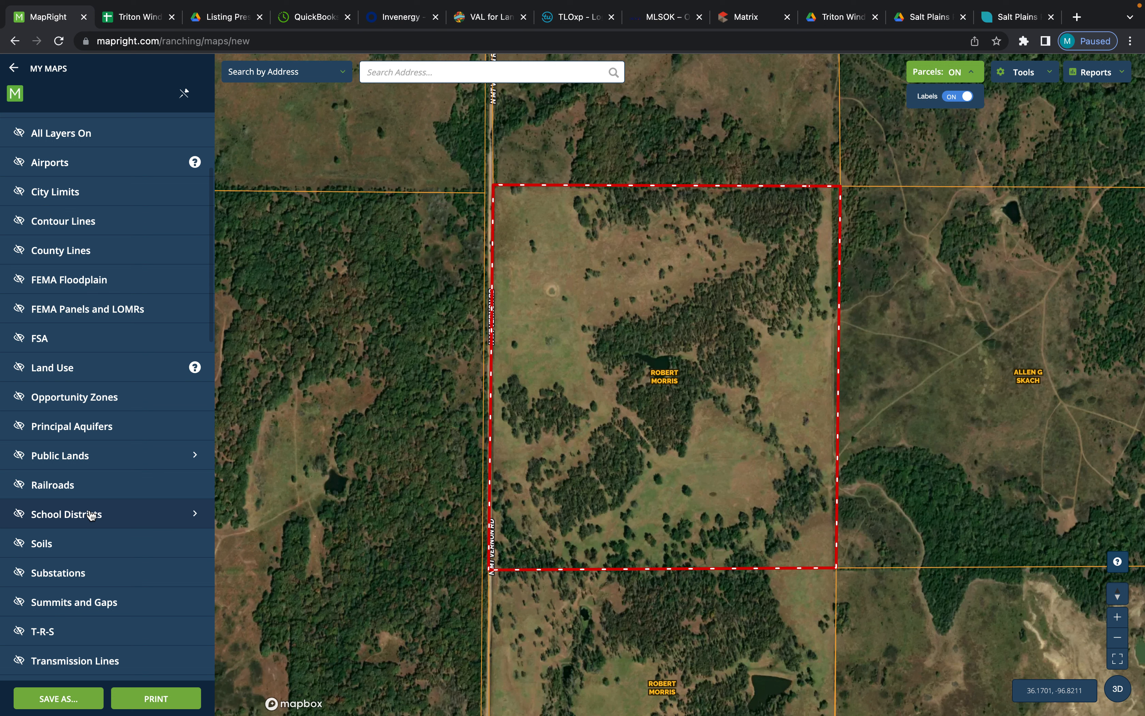
pyautogui.scroll(-4, 109, 599)
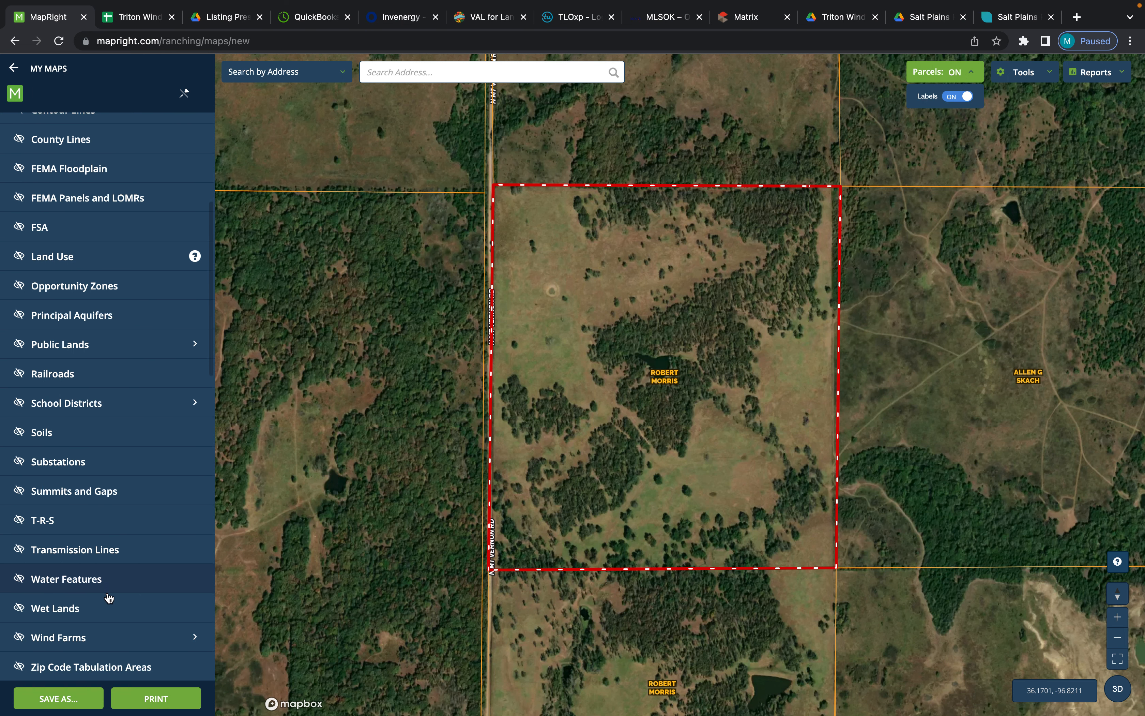
pyautogui.scroll(-1, 110, 599)
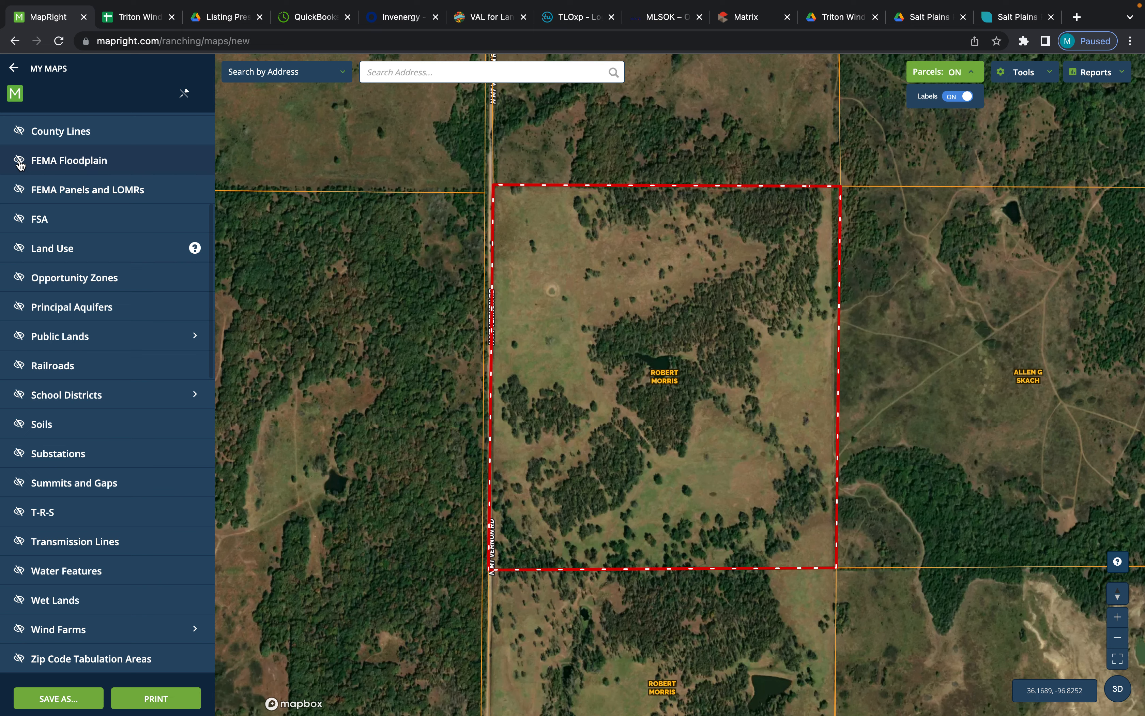
pyautogui.click(21, 164)
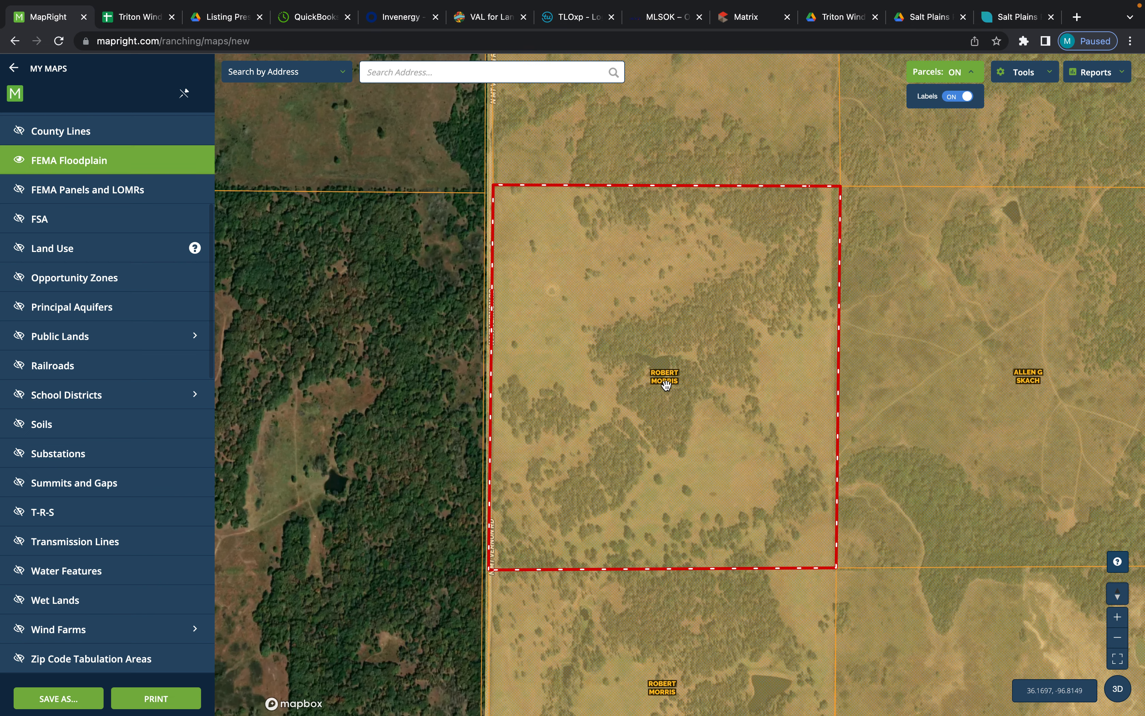
pyautogui.scroll(-5, 665, 384)
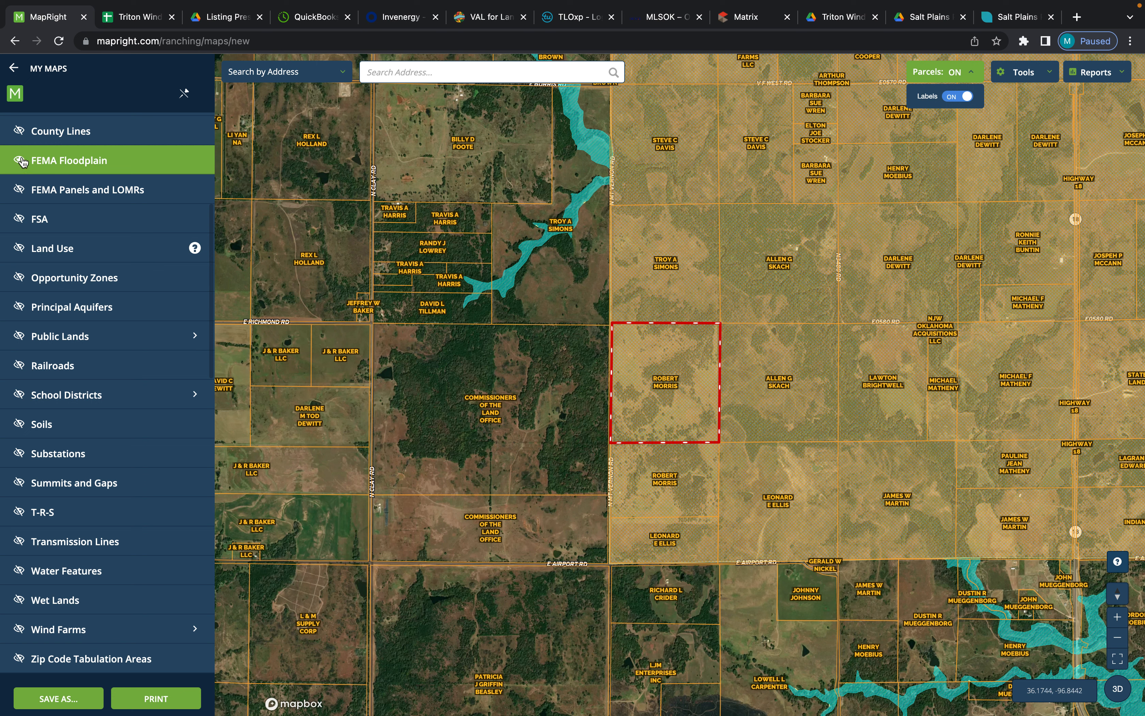
pyautogui.click(23, 161)
# - Show the School Districts overlay, compare the district lines and names around the bounded parcel, and hide the overlay
pyautogui.scroll(-2, 48, 298)
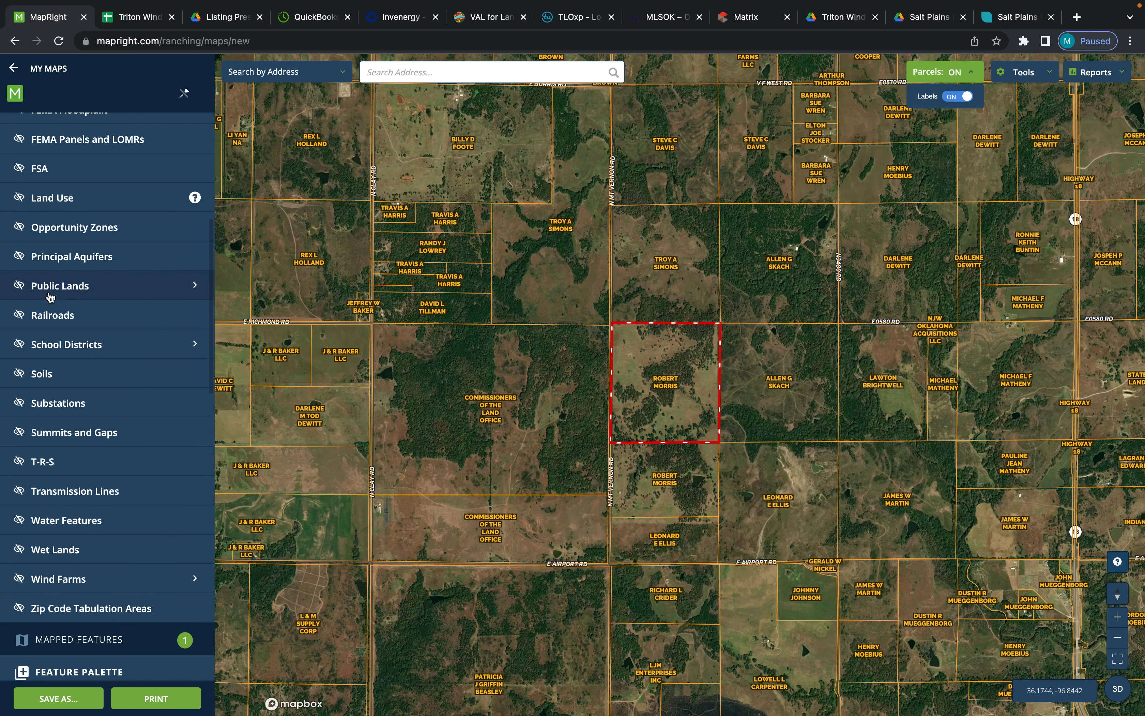
pyautogui.click(74, 345)
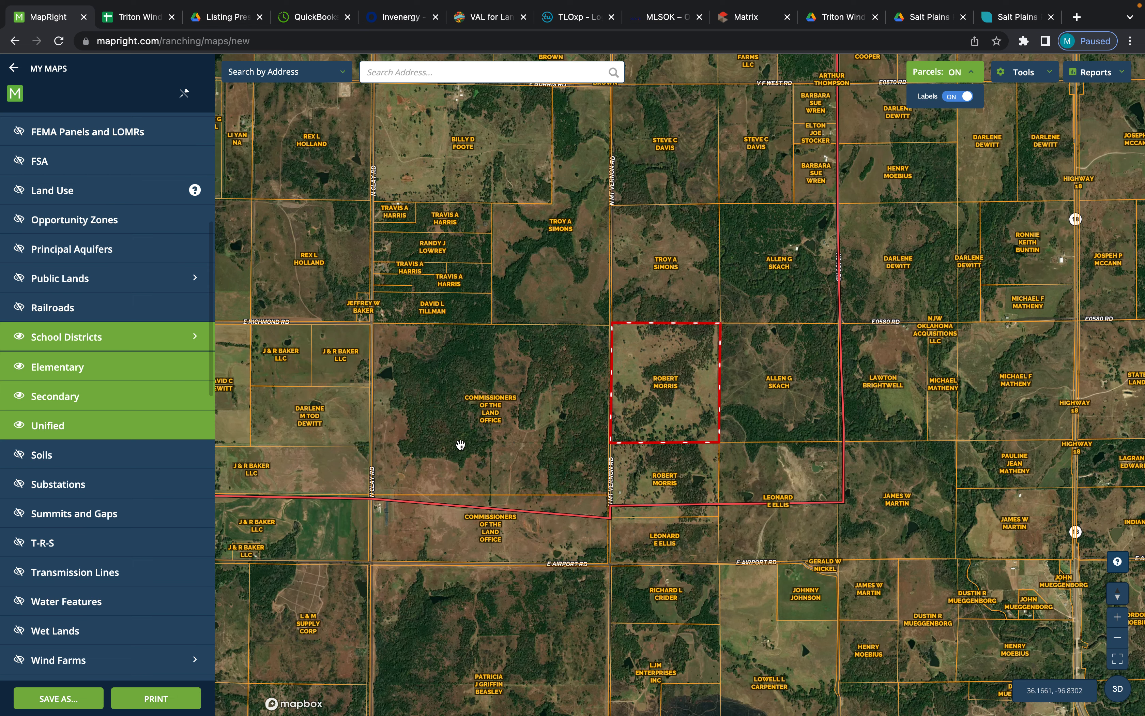
pyautogui.scroll(-1, 461, 444)
pyautogui.scroll(-3, 460, 444)
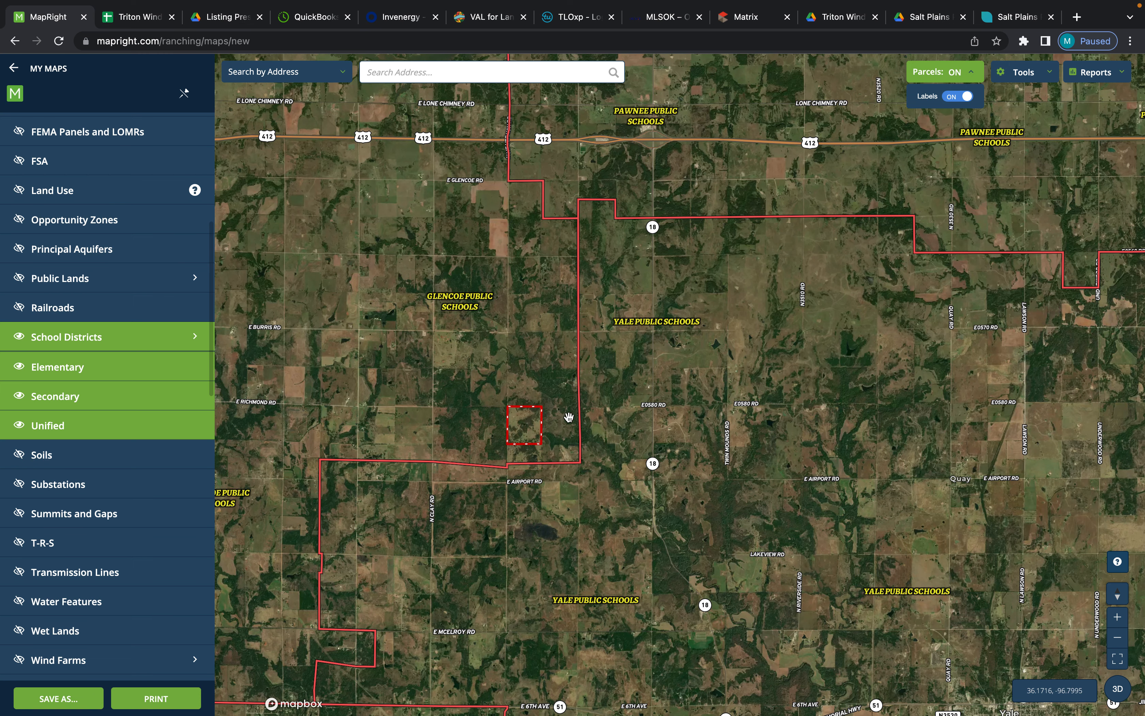
pyautogui.scroll(1, 530, 420)
pyautogui.scroll(4, 529, 420)
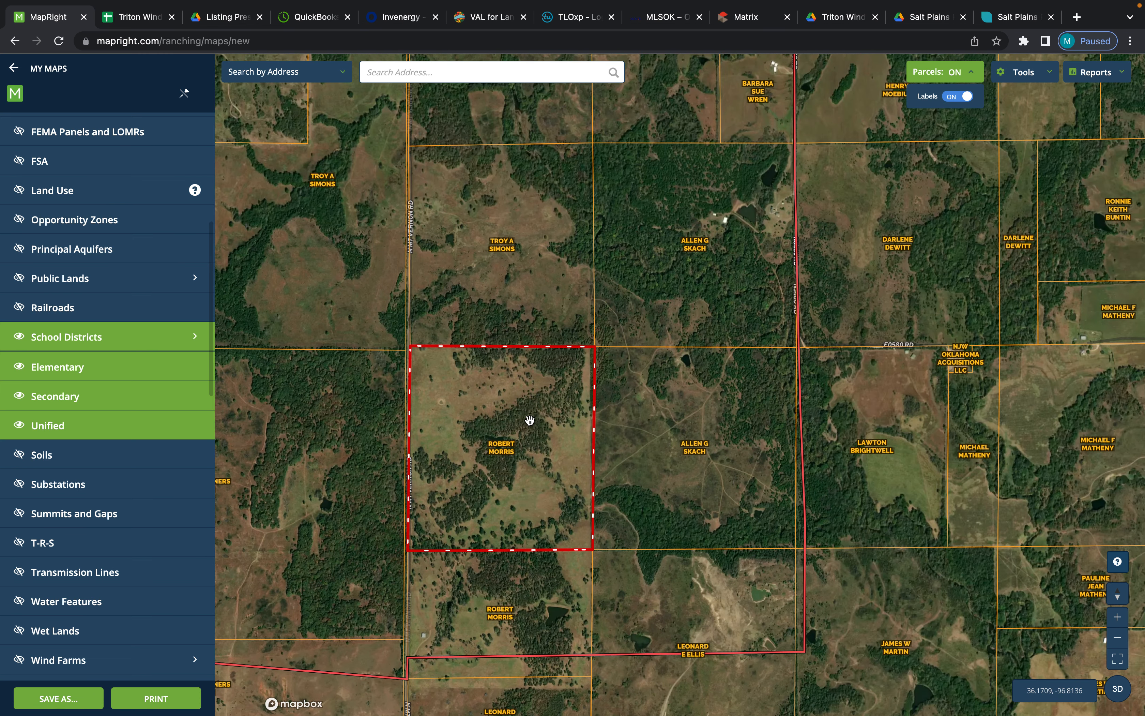
pyautogui.click(97, 339)
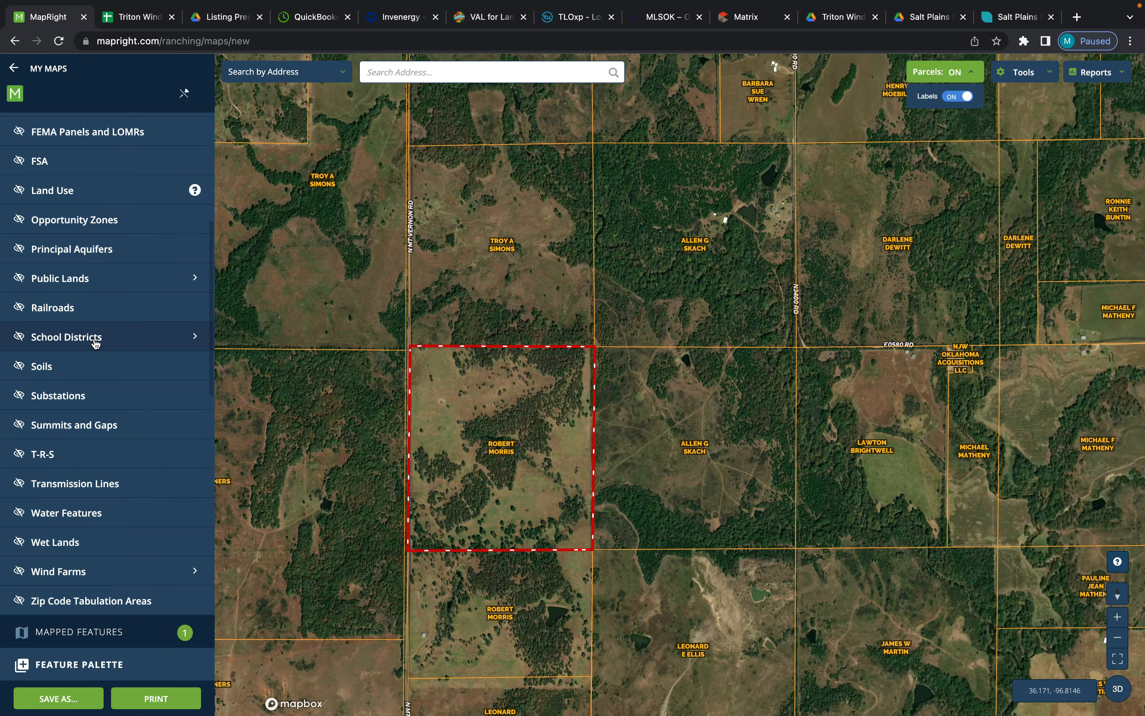
# - Preview the Soils and T-R-S overlays one at a time over the bounded parcel, hiding each after viewing
pyautogui.click(43, 375)
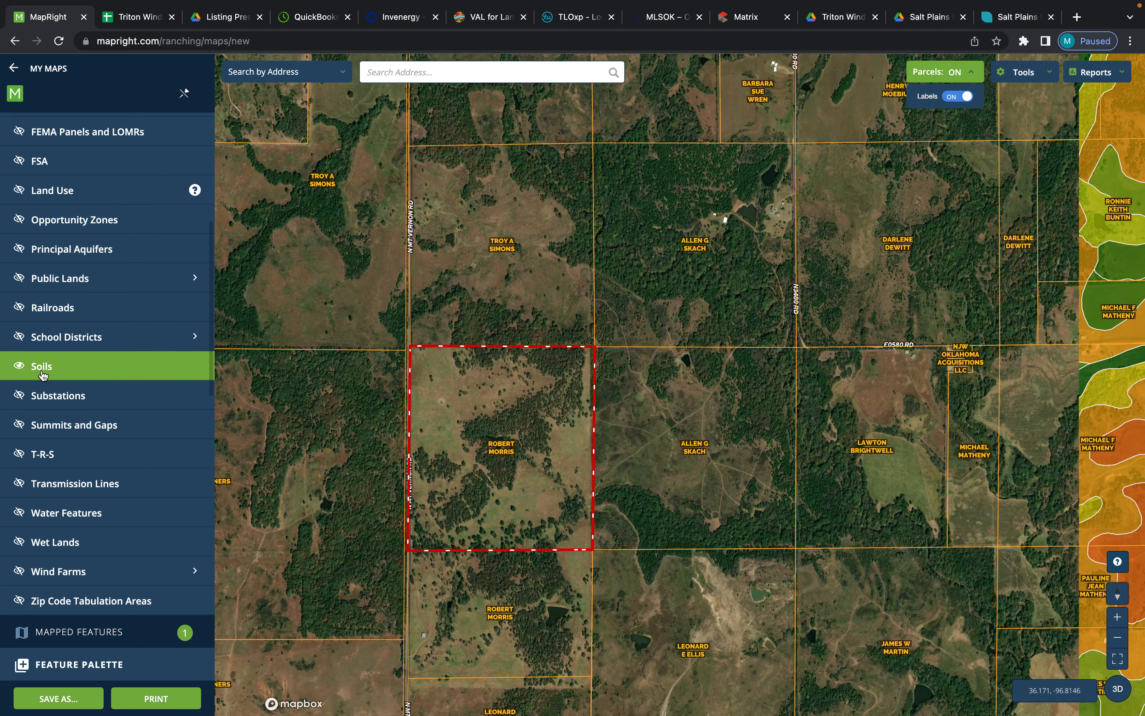
pyautogui.moveTo(373, 487); pyautogui.dragTo(494, 424)
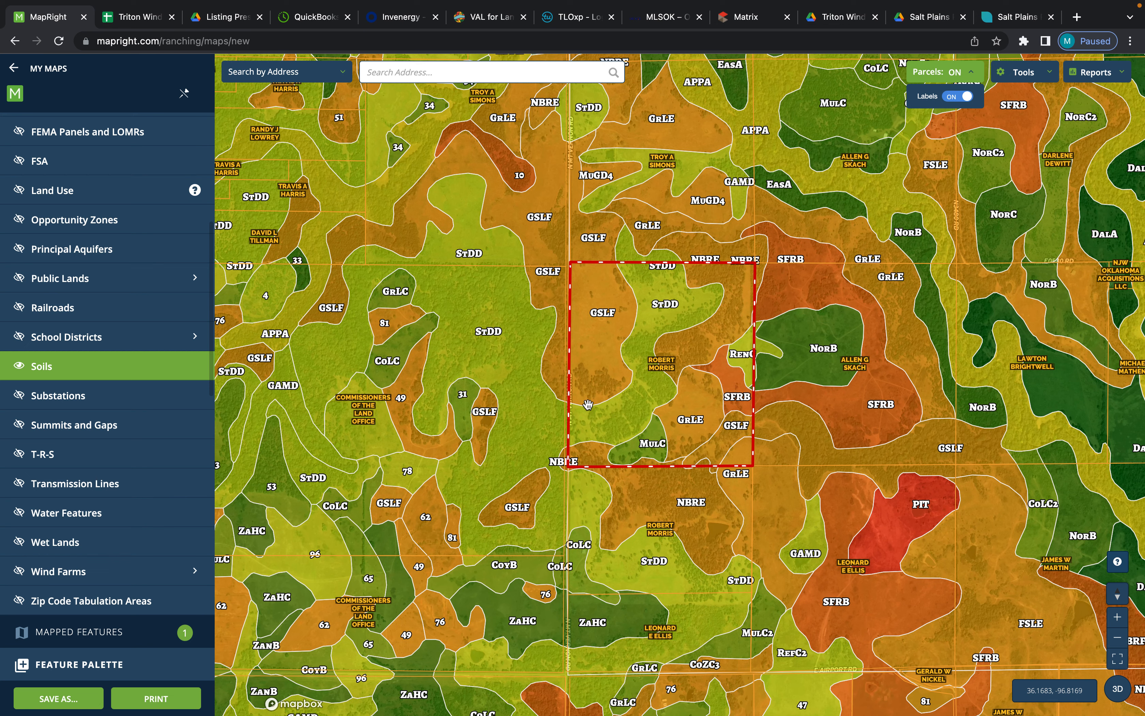
pyautogui.click(22, 365)
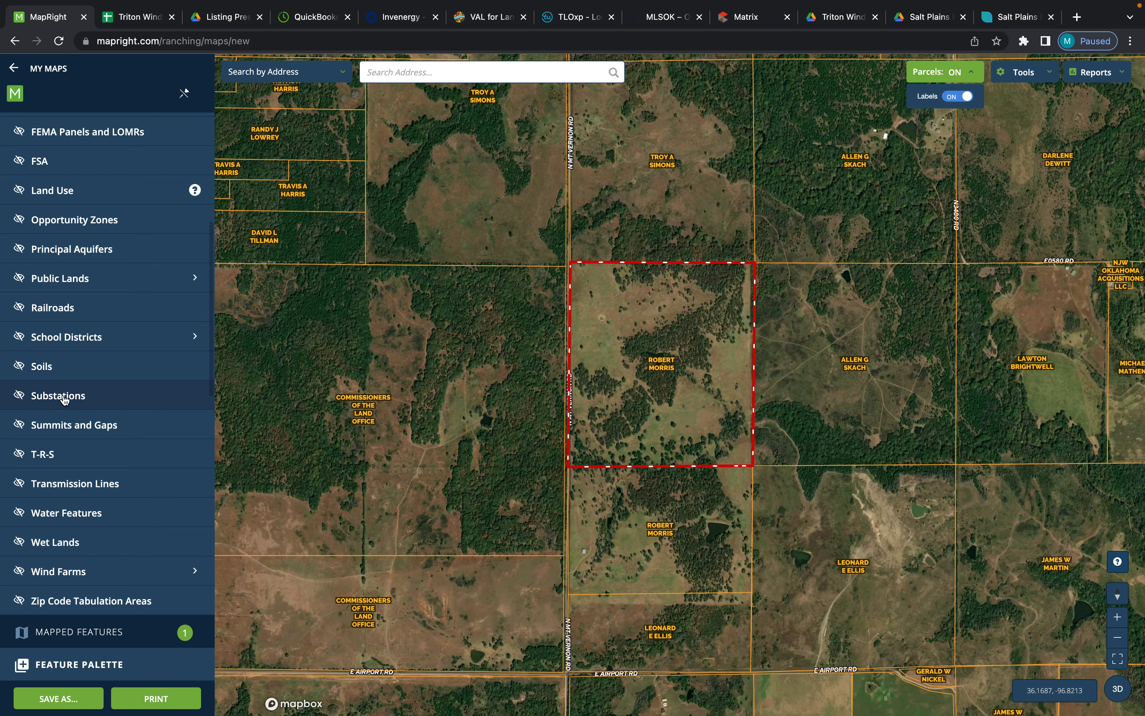
pyautogui.click(20, 456)
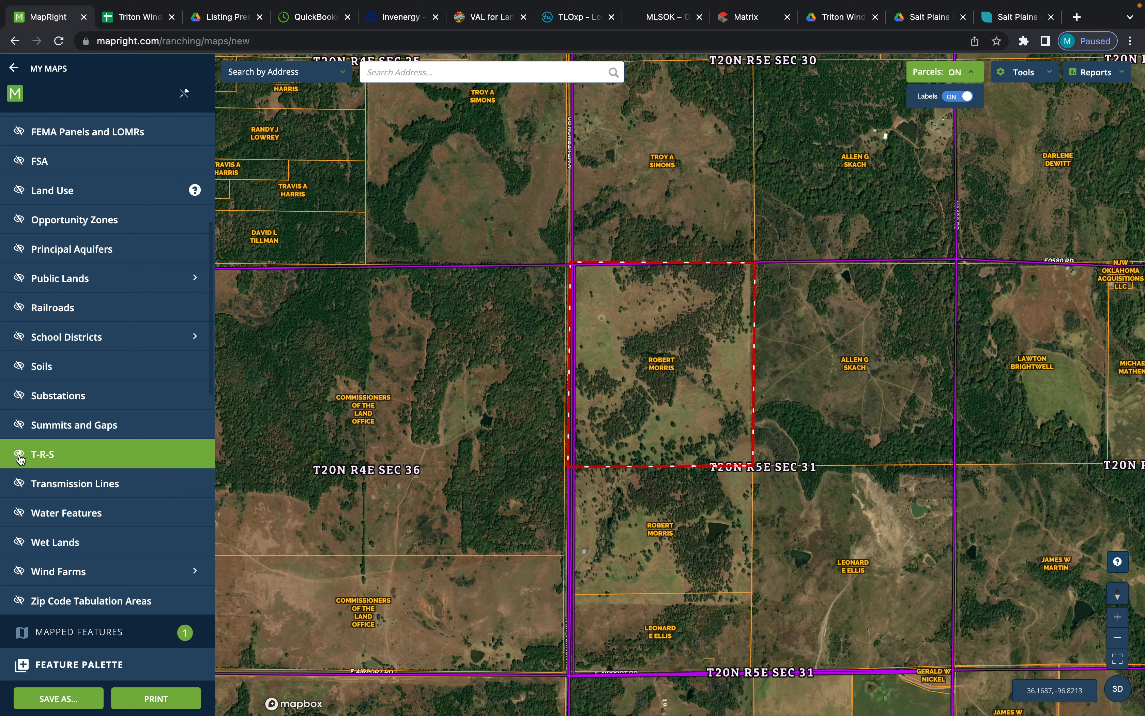
pyautogui.click(21, 457)
# - Show the Water Features overlay, inspect the pond and creek lines within the bounded parcel, and hide the overlay
pyautogui.click(20, 515)
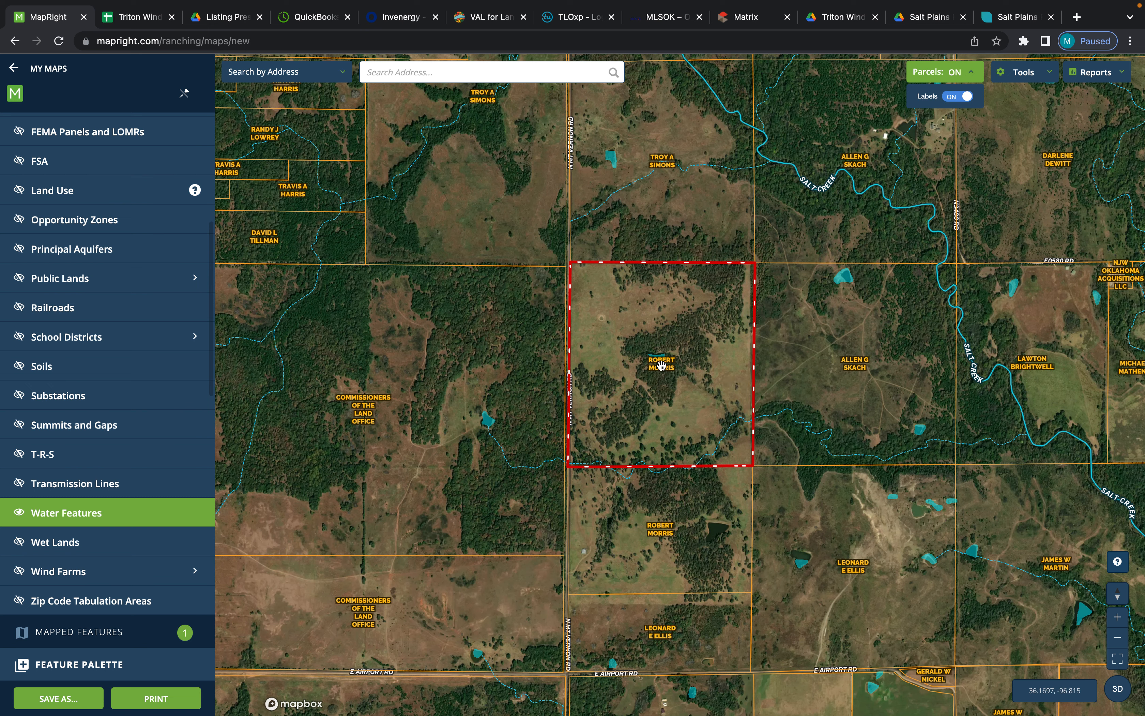
pyautogui.scroll(3, 662, 365)
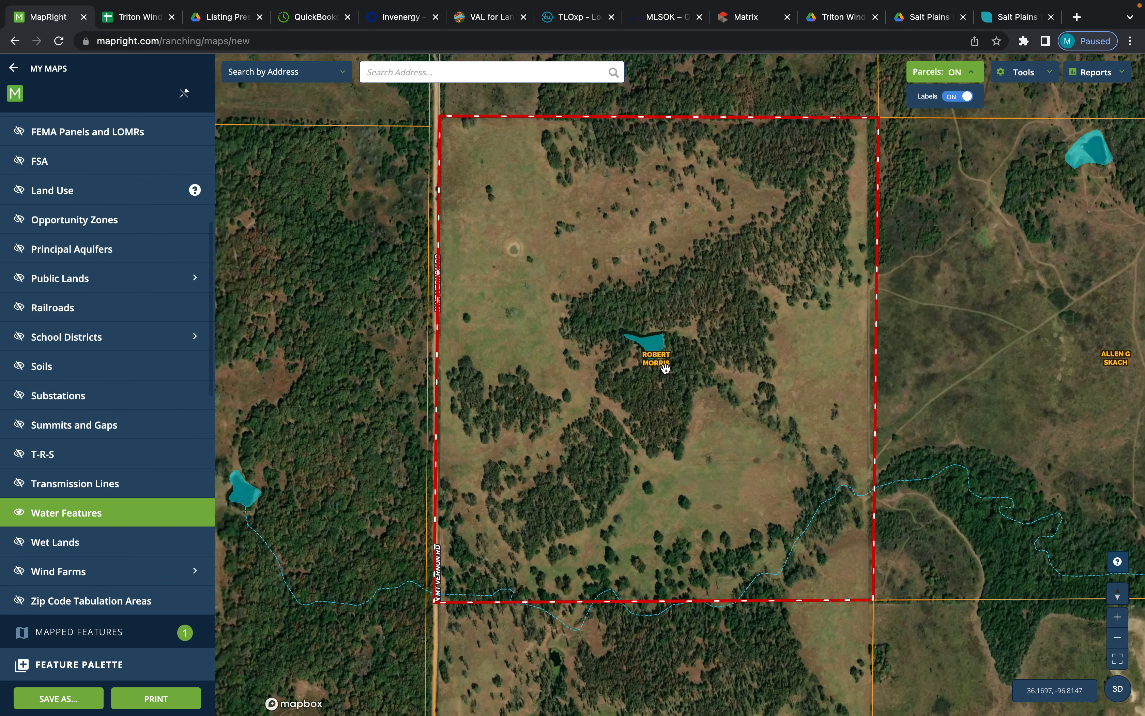
pyautogui.scroll(-3, 665, 367)
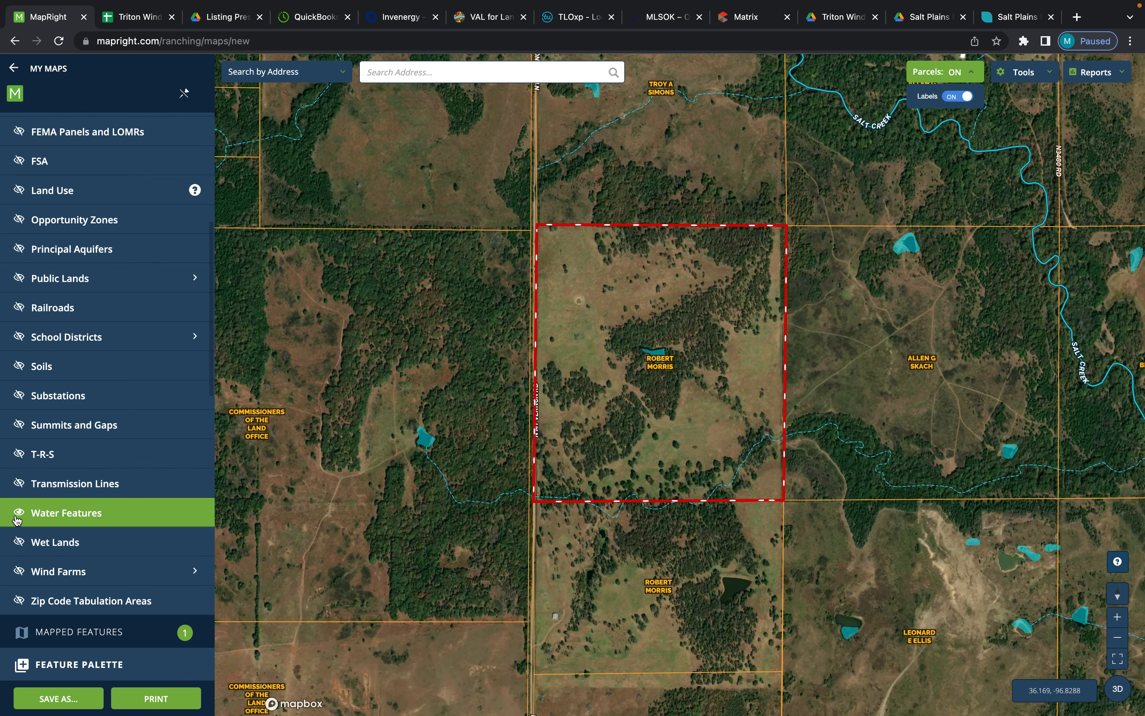
pyautogui.click(18, 515)
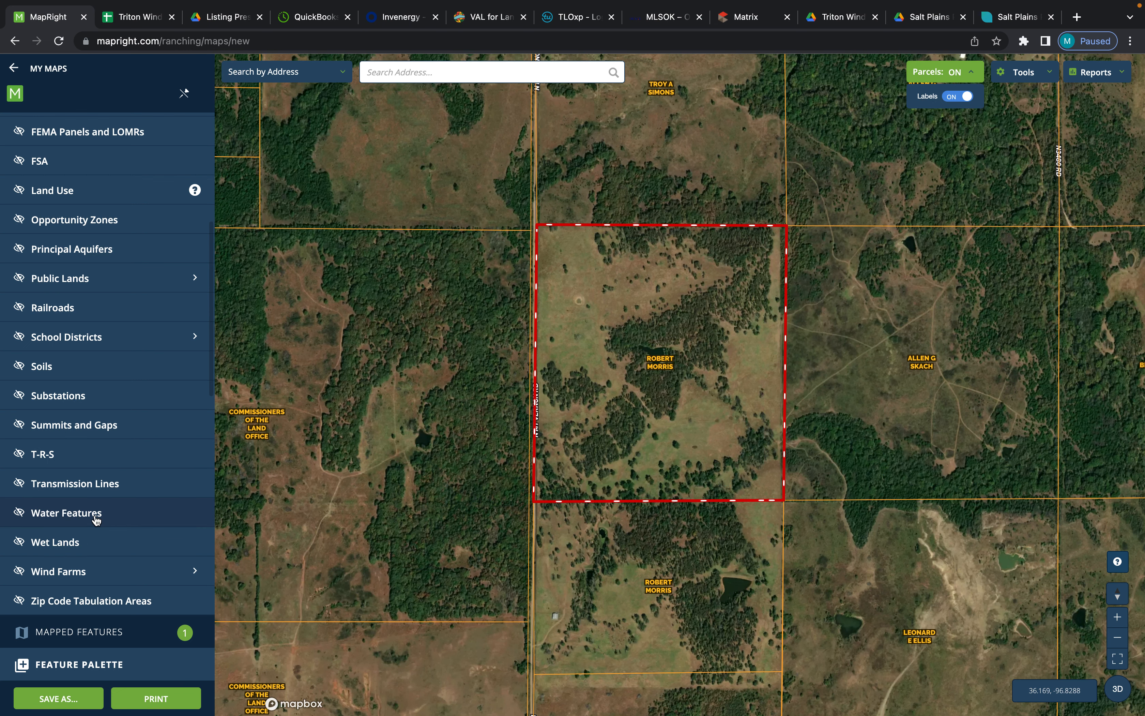
# - Place a Gate point from the Ranching feature set on the parcel's west boundary along N Mt Vernon Rd, near the southwest corner
pyautogui.scroll(-6, 97, 520)
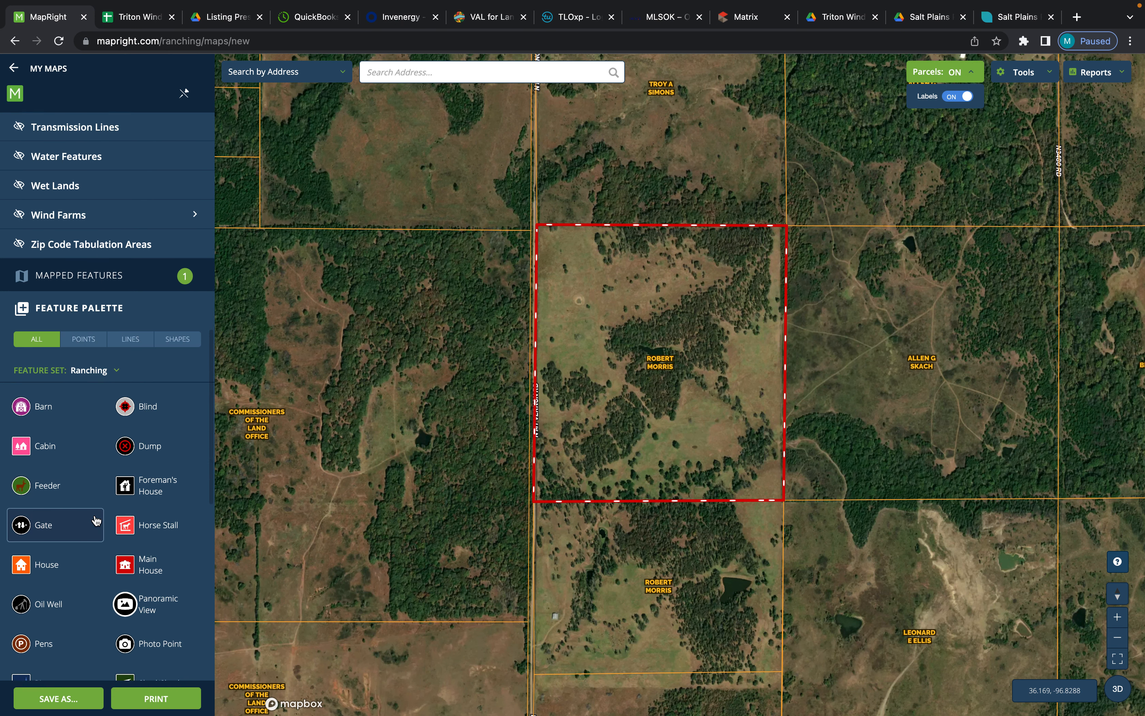
pyautogui.scroll(-4, 96, 519)
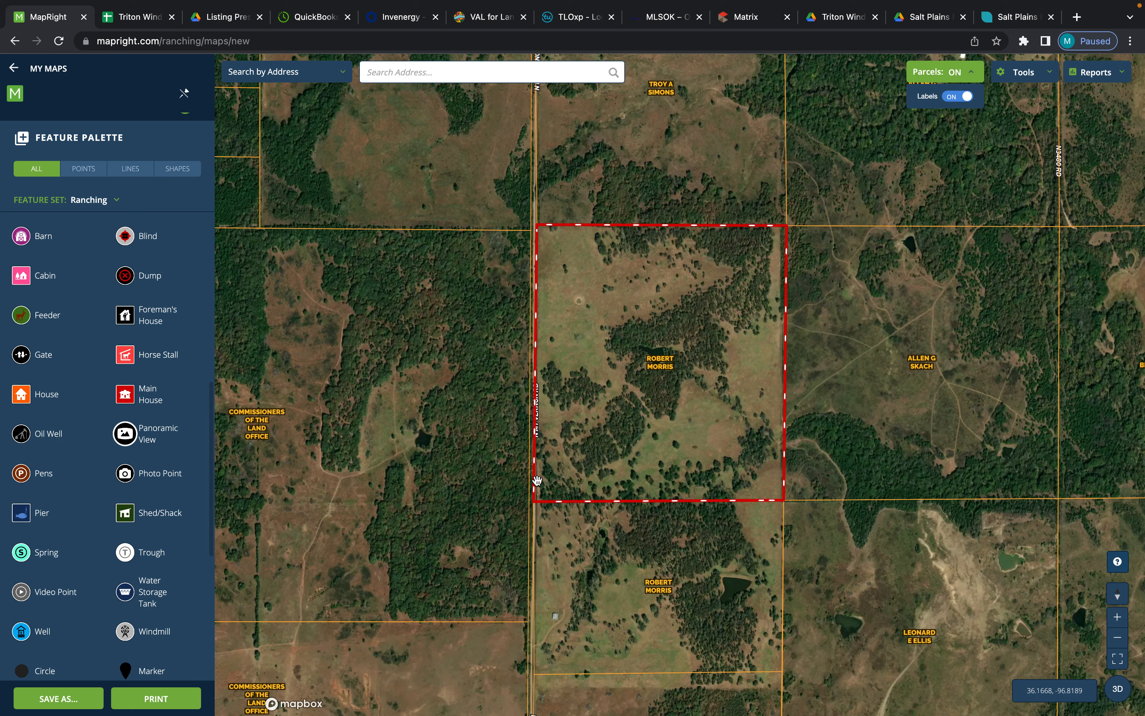
pyautogui.moveTo(563, 504)
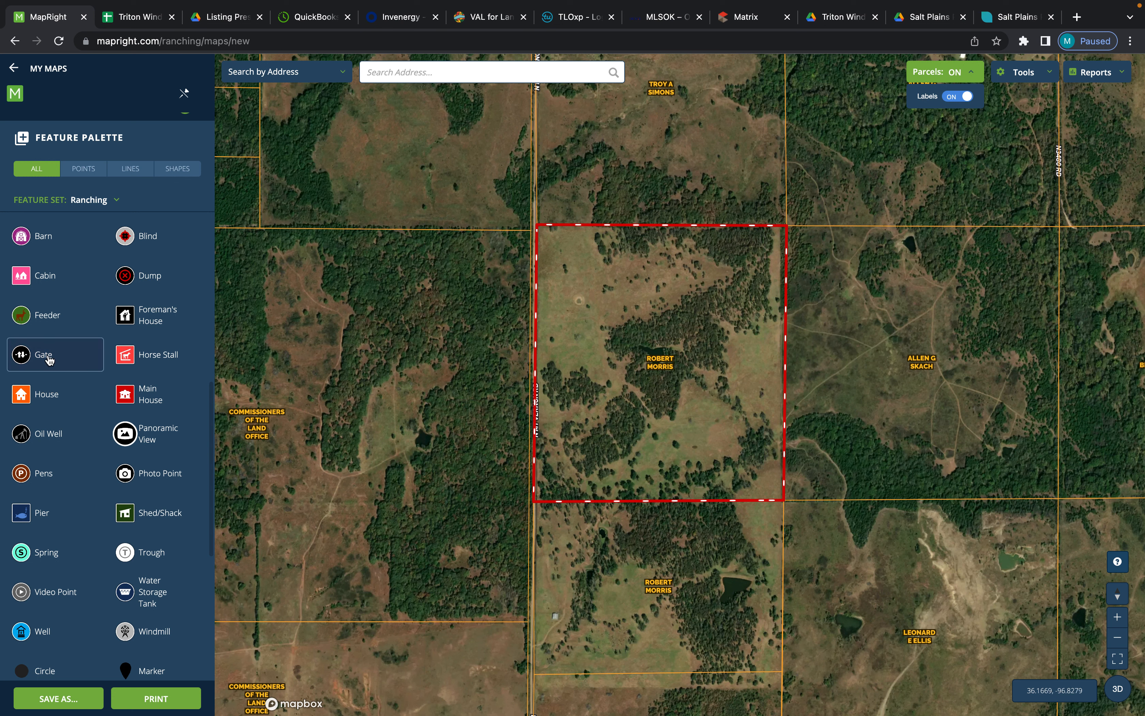
pyautogui.click(49, 360)
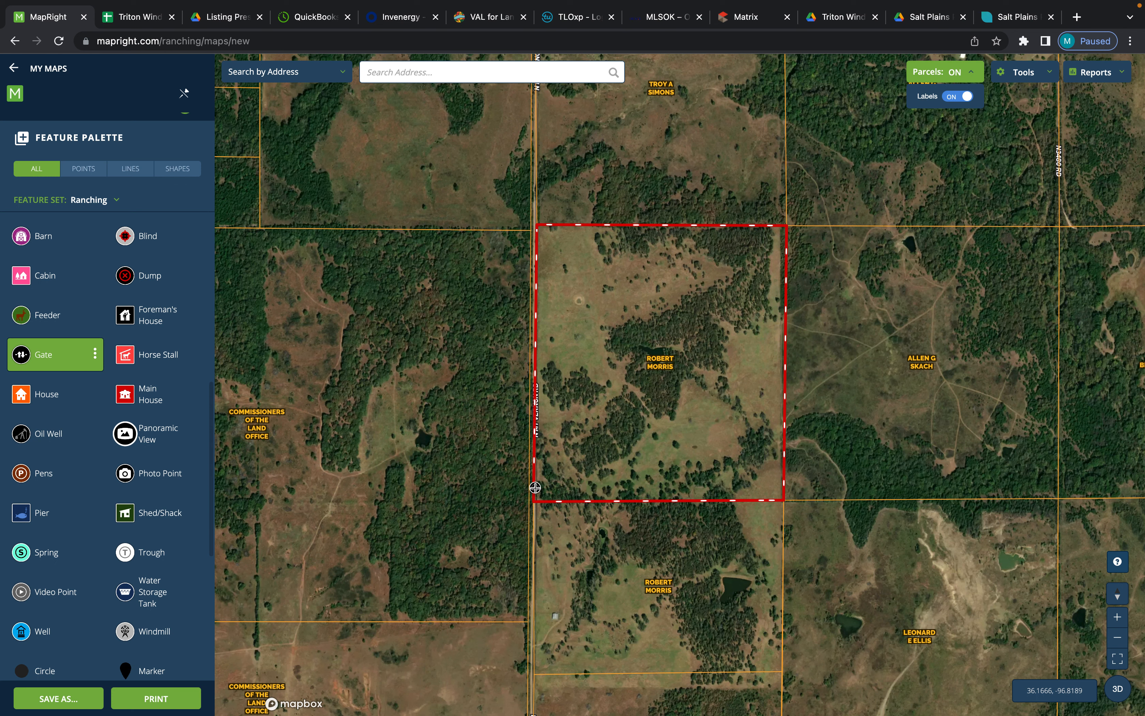
pyautogui.click(535, 488)
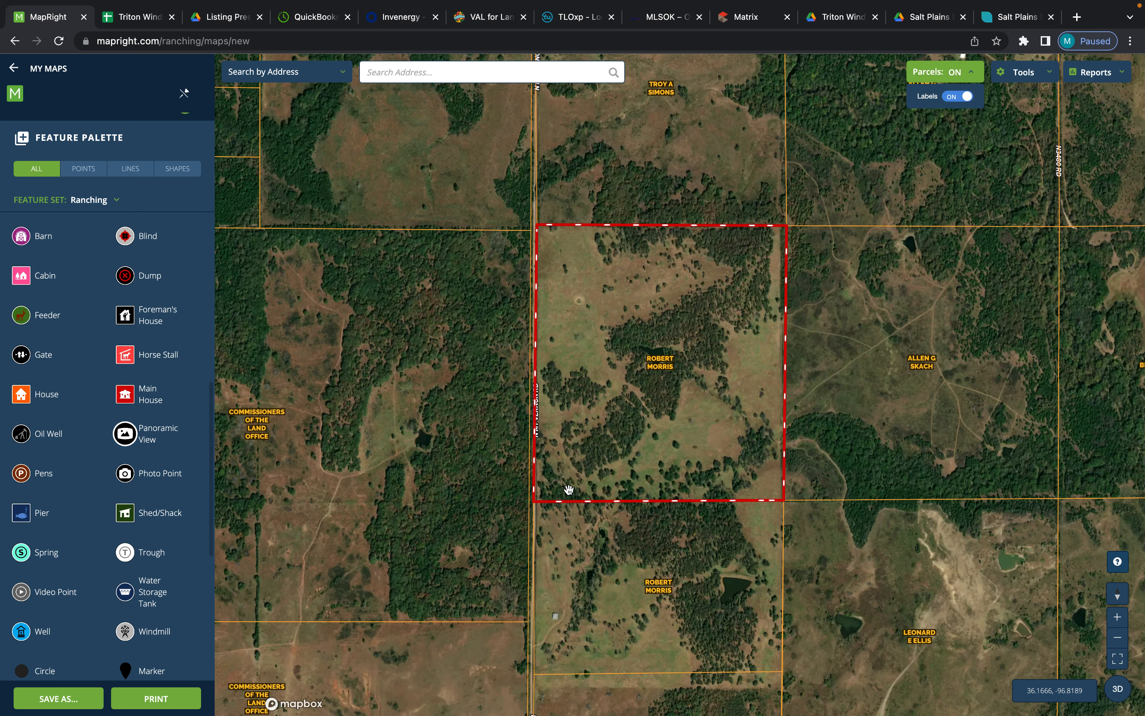